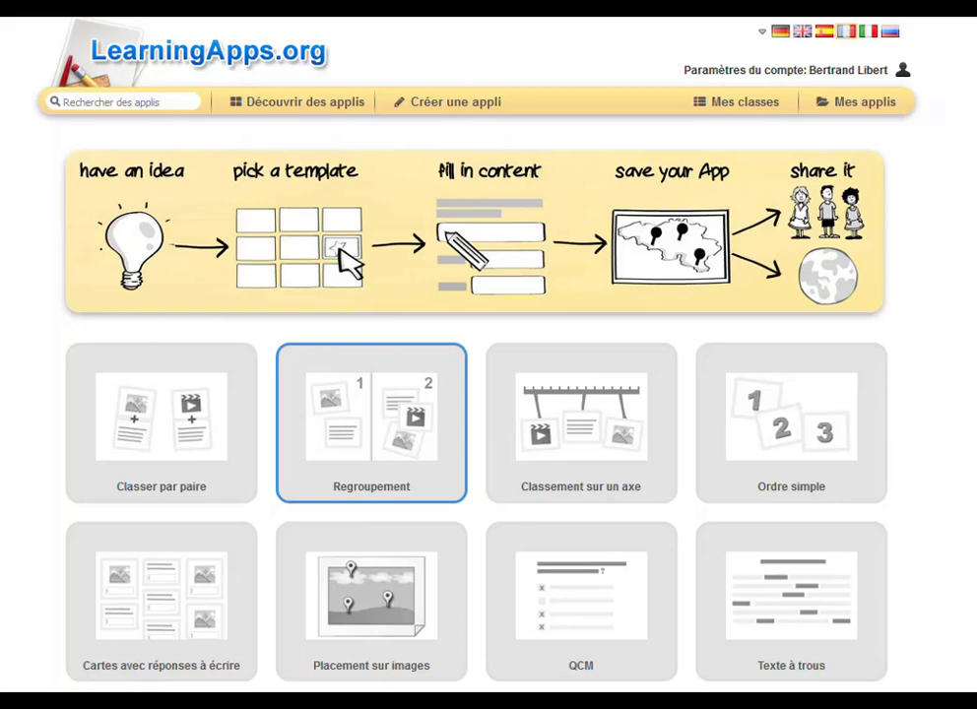
Step: Open the Regroupement template and try its fruit-or-vegetable example, enlarging the cherries, then sorting cherries and bananas under FRUITS and spinach under LEGUMES
{"action": "left_click", "coordinate": [371, 418]}
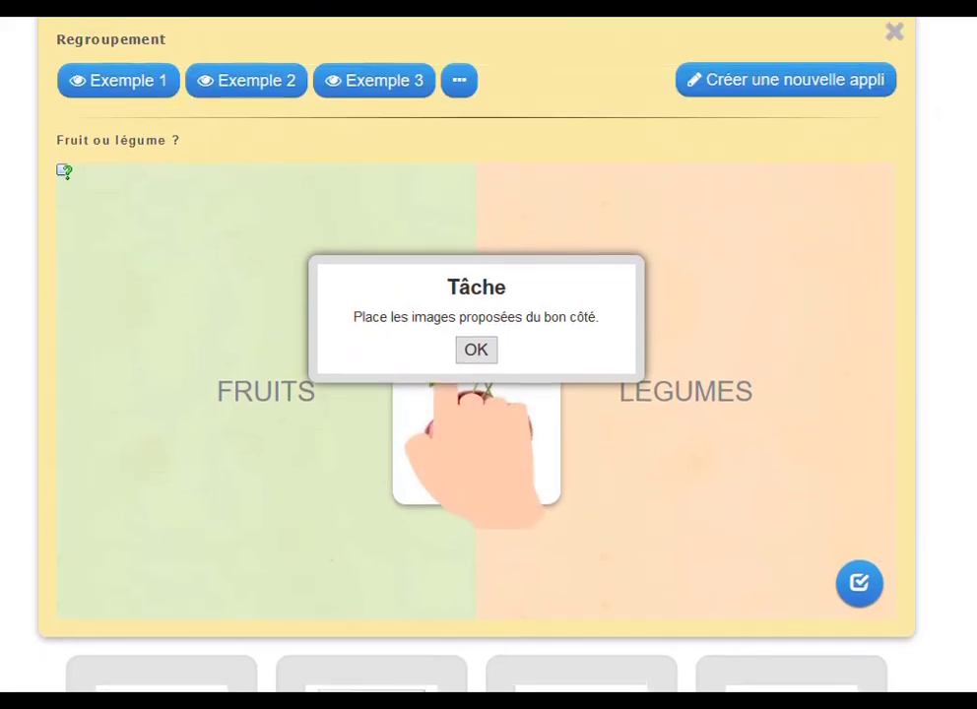
{"action": "left_click", "coordinate": [476, 349]}
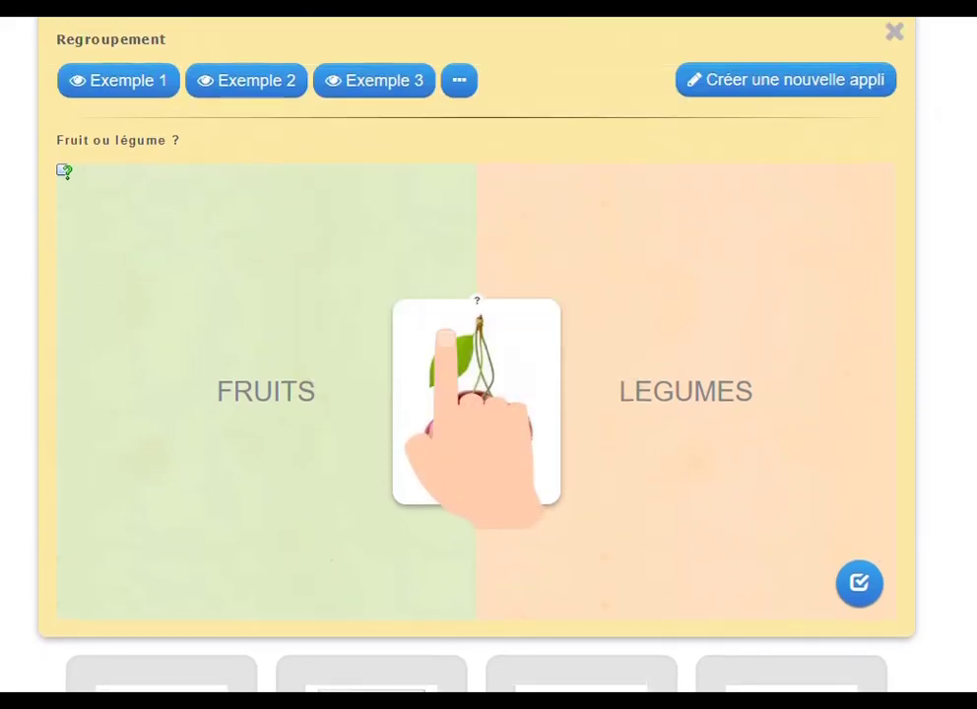
{"action": "left_click", "coordinate": [445, 333]}
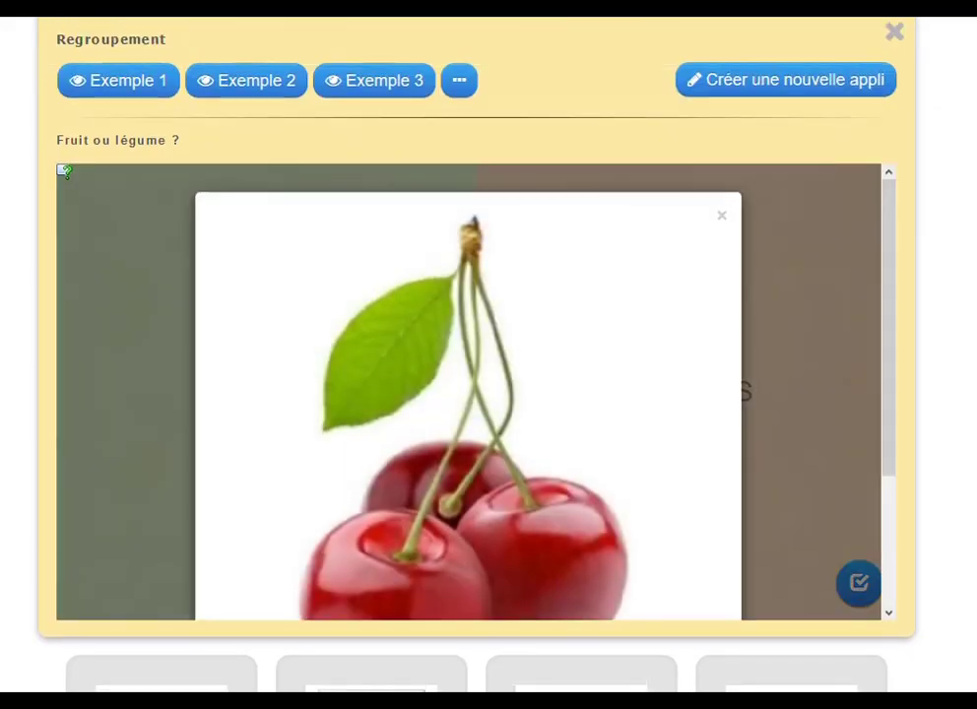
{"action": "left_click", "coordinate": [722, 214]}
{"action": "left_click_drag", "start_coordinate": [477, 401], "coordinate": [267, 413]}
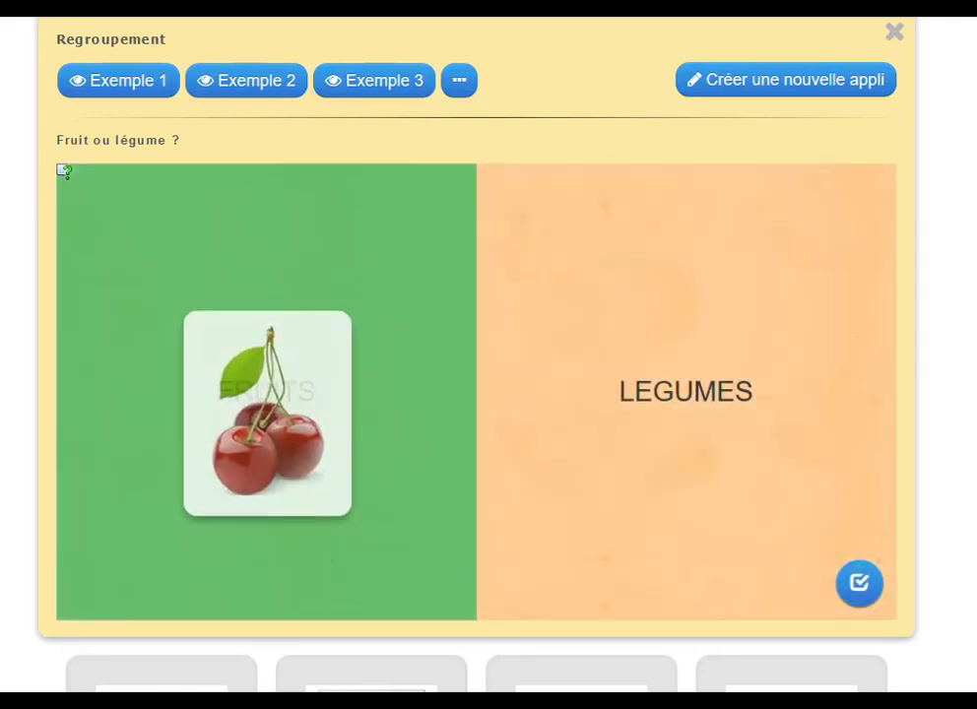
{"action": "left_click_drag", "start_coordinate": [476, 315], "coordinate": [312, 421]}
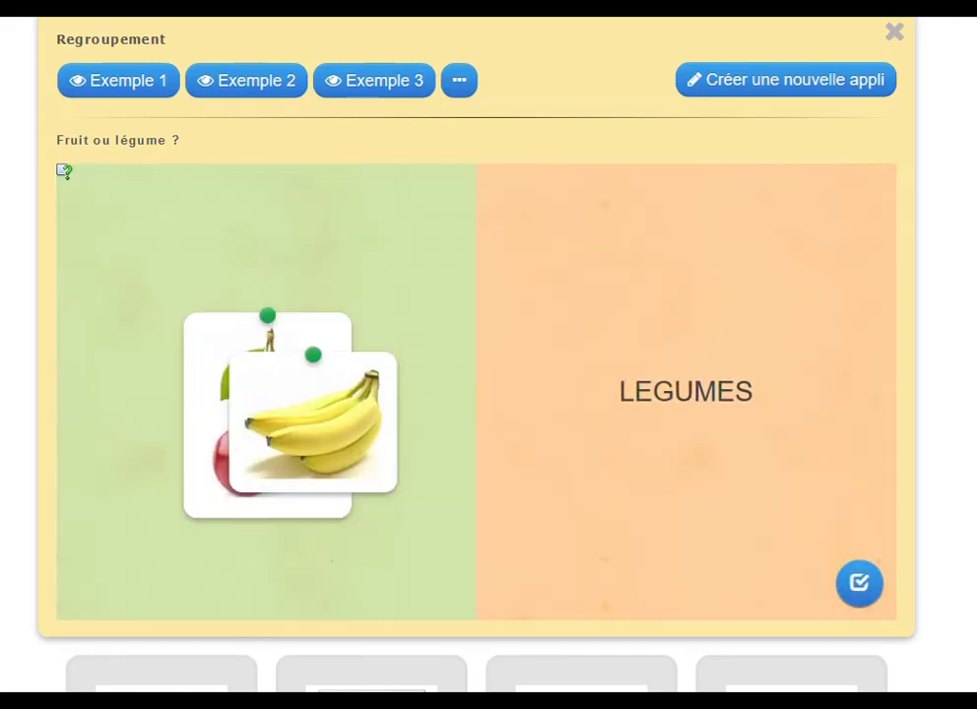
{"action": "left_click_drag", "start_coordinate": [477, 316], "coordinate": [684, 415]}
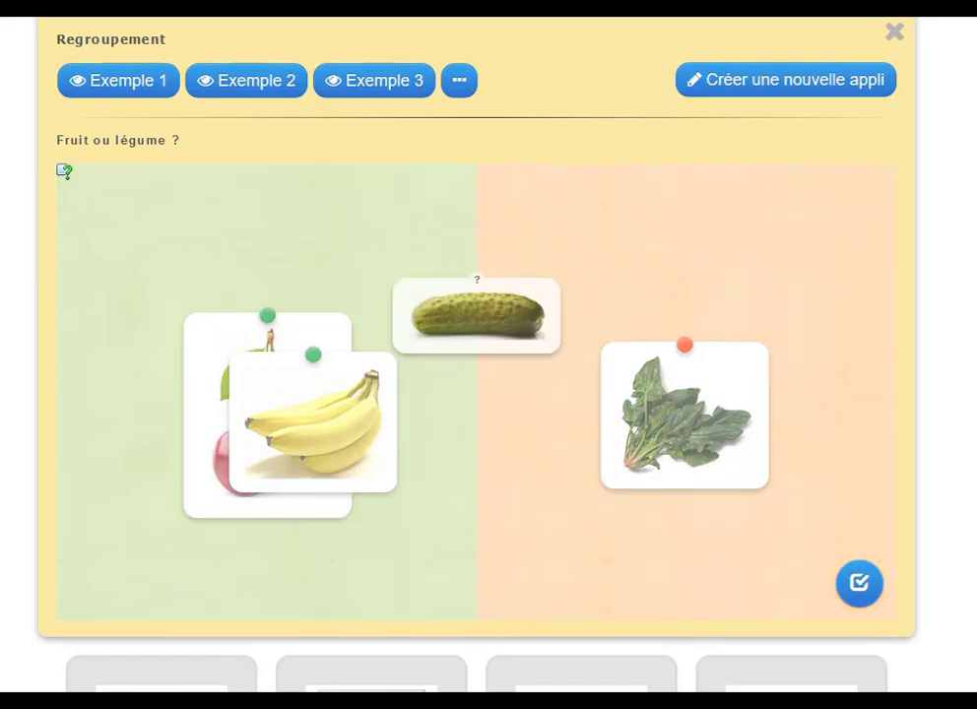
Step: Preview the second and third Regroupement examples, placing Allemagne under EN and dismissing the task instructions
{"action": "left_click", "coordinate": [246, 81]}
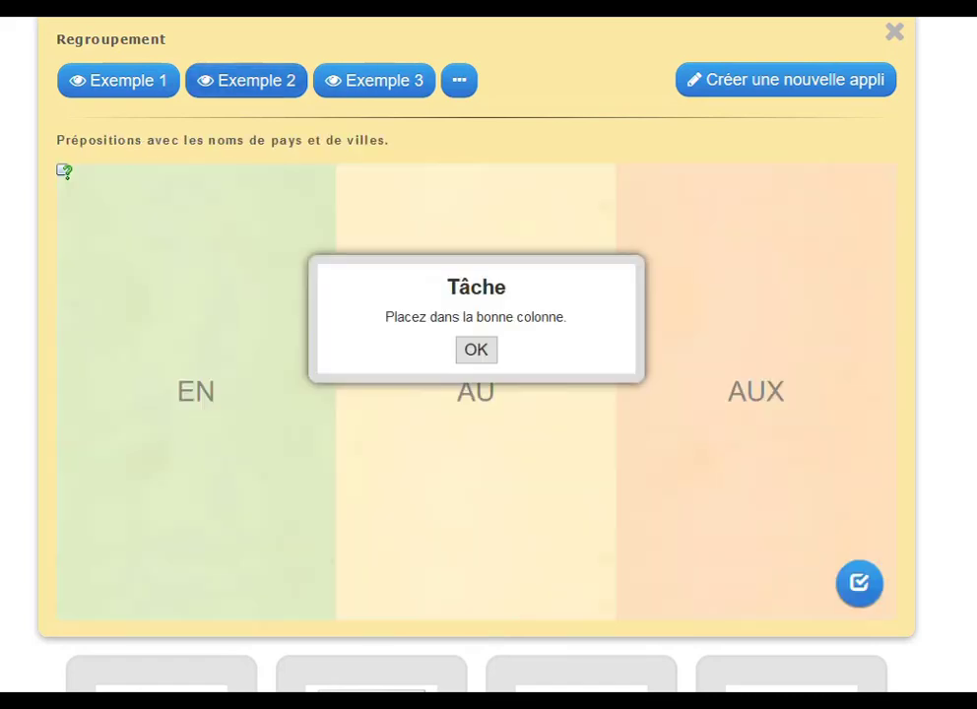
{"action": "left_click", "coordinate": [475, 351]}
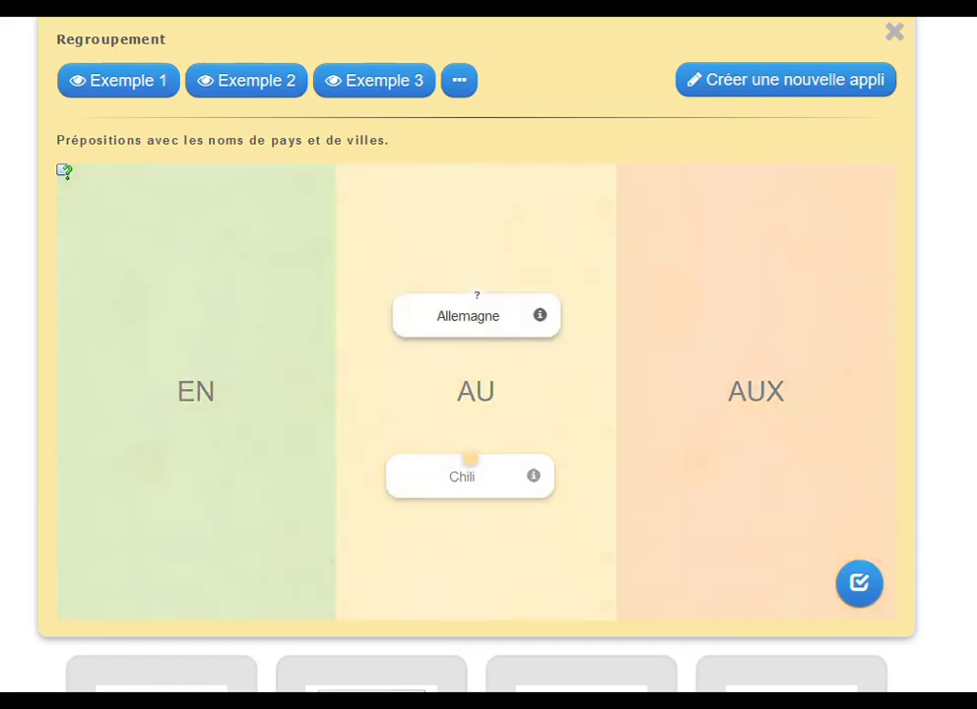
{"action": "left_click_drag", "start_coordinate": [477, 316], "coordinate": [237, 387]}
{"action": "left_click", "coordinate": [374, 81]}
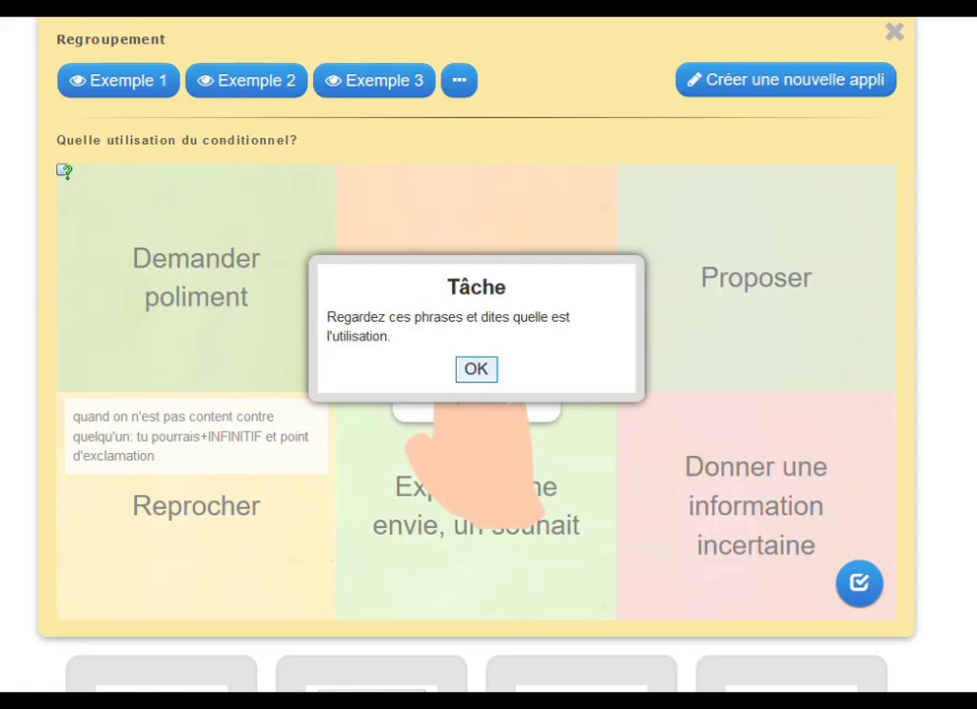
{"action": "key", "text": "Return"}
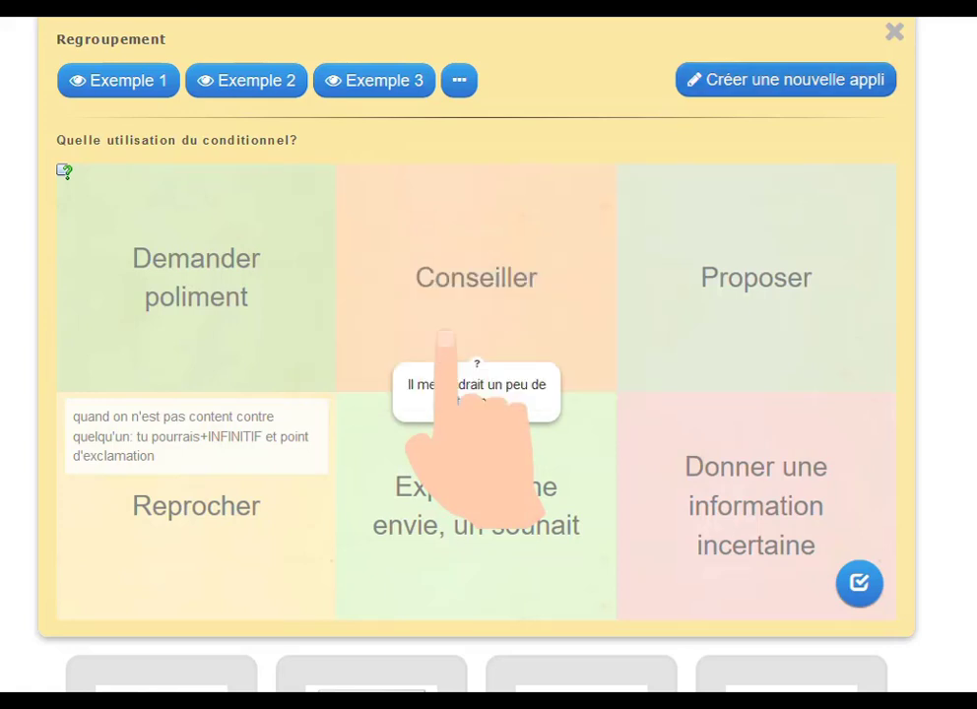
Step: Create a new Regroupement app titled "Les phrases affirmatives ou négatives 02" with the instruction "Classe les phrases qui suivent"
{"action": "left_click", "coordinate": [785, 79]}
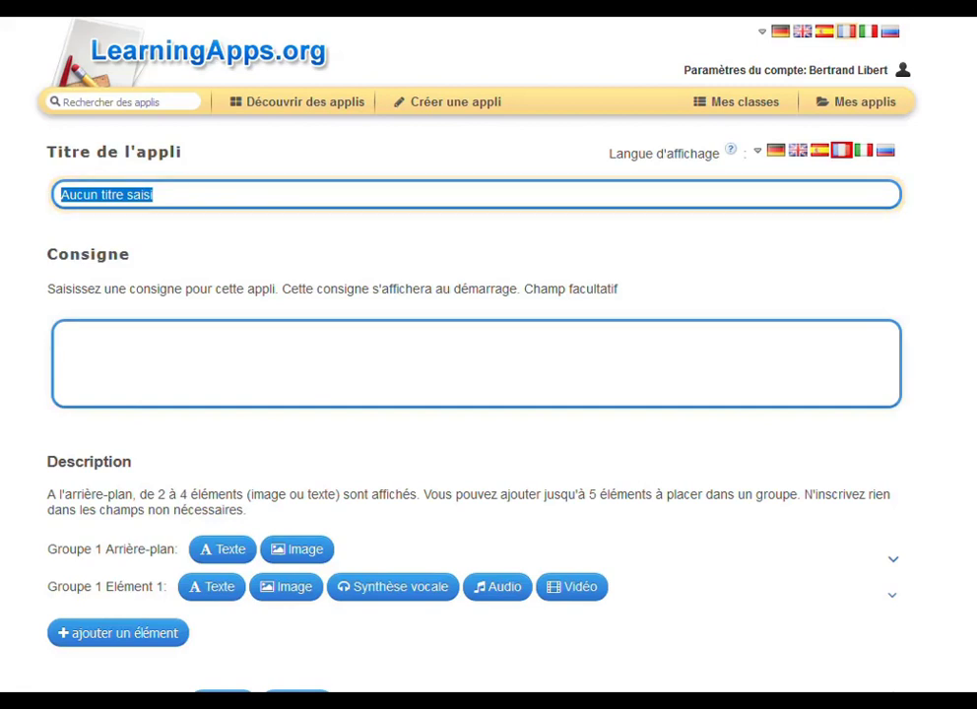
{"action": "type", "text": "Les phrases affirmatives ou négatives 02"}
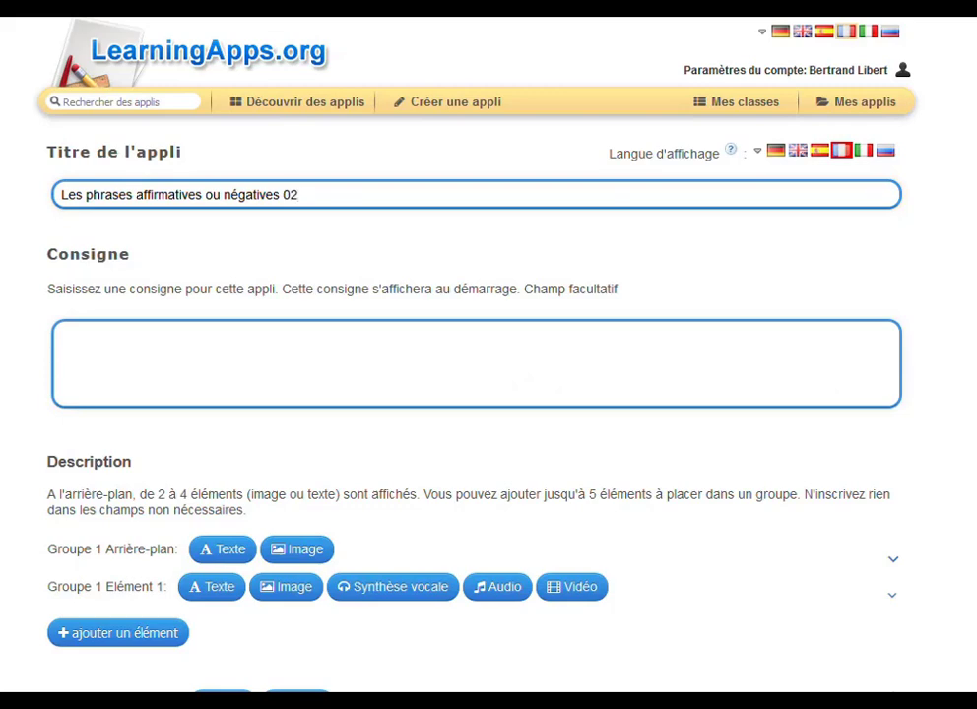
{"action": "left_click", "coordinate": [522, 377]}
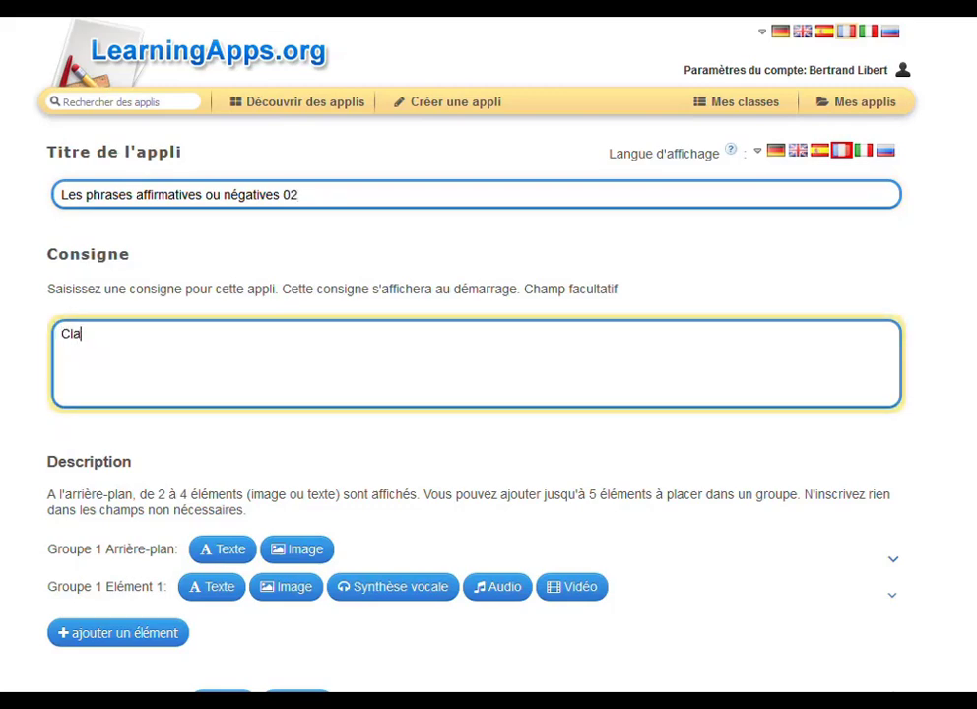
{"action": "type", "text": "Classe"}
{"action": "type", "text": " les p"}
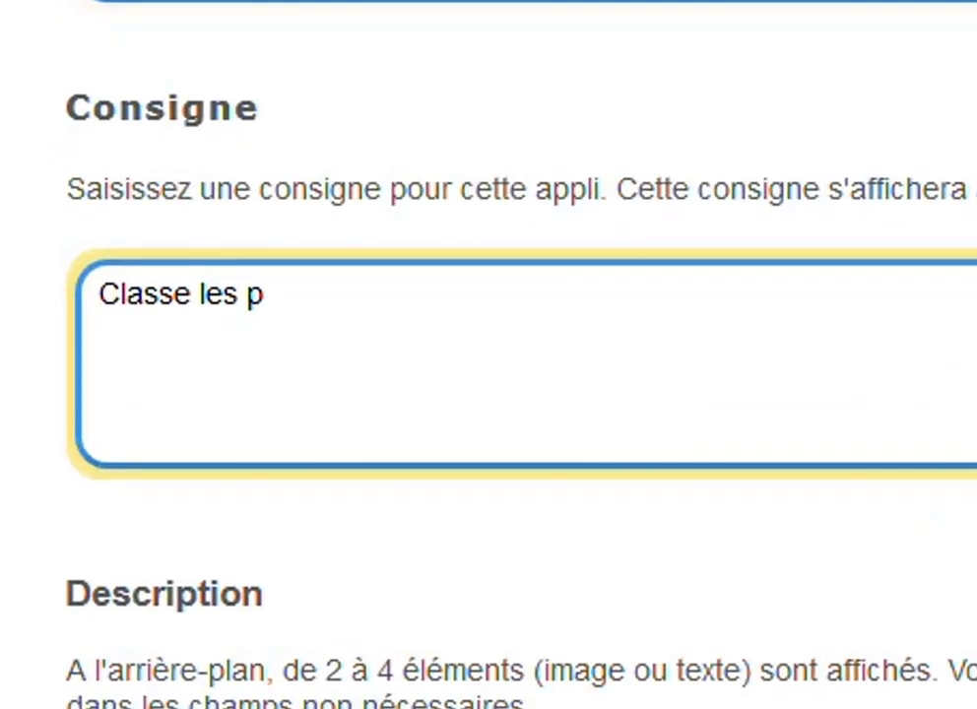
{"action": "type", "text": "hrases q"}
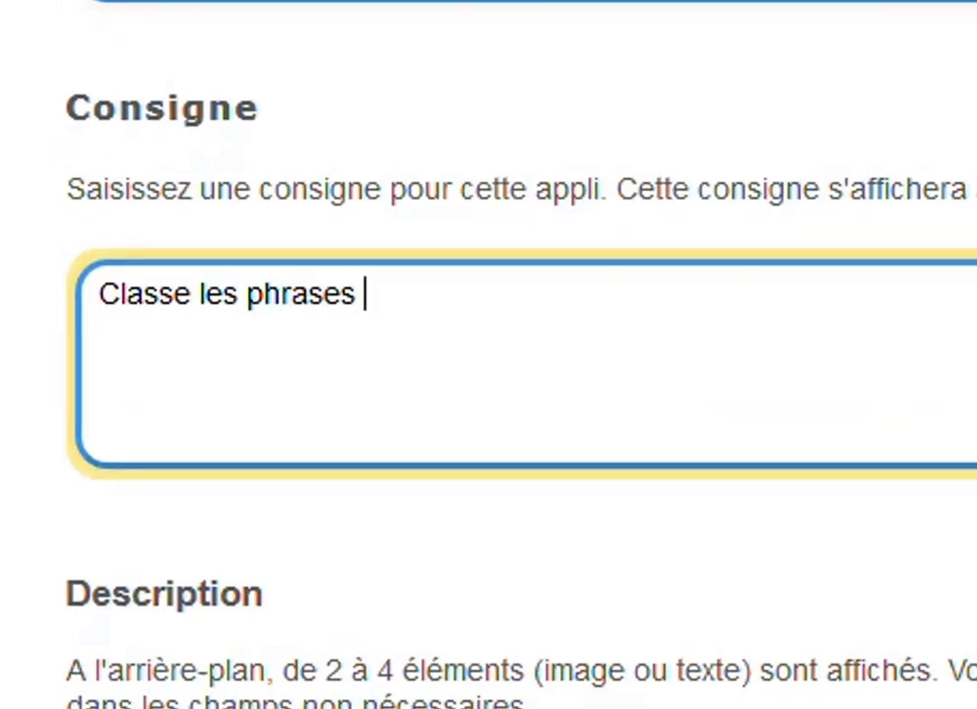
{"action": "type", "text": "ui suivent"}
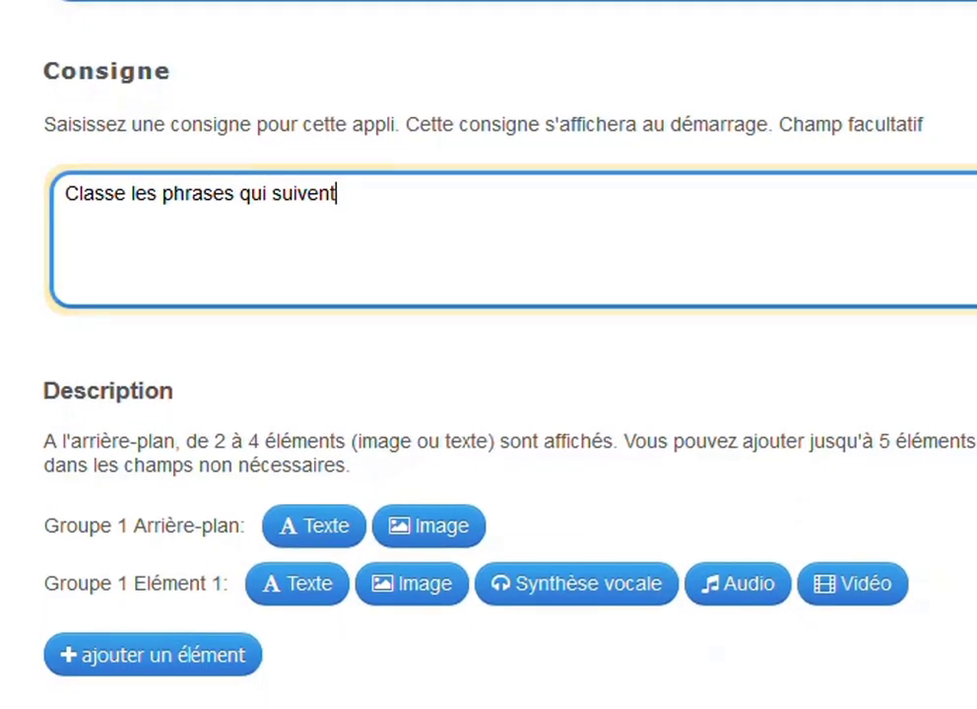
Step: Give Group 1 a text background reading "Les phrases affirmatives"
{"action": "scroll", "coordinate": [489, 296], "scroll_direction": "down", "scroll_amount": 2}
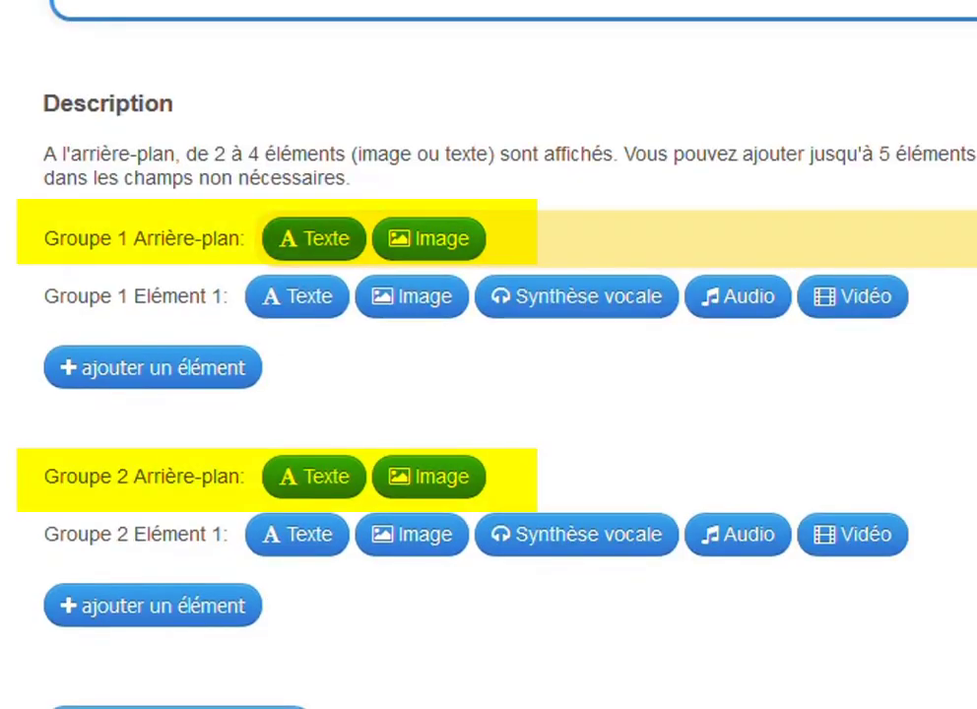
{"action": "left_click", "coordinate": [314, 240]}
{"action": "type", "text": "LE"}
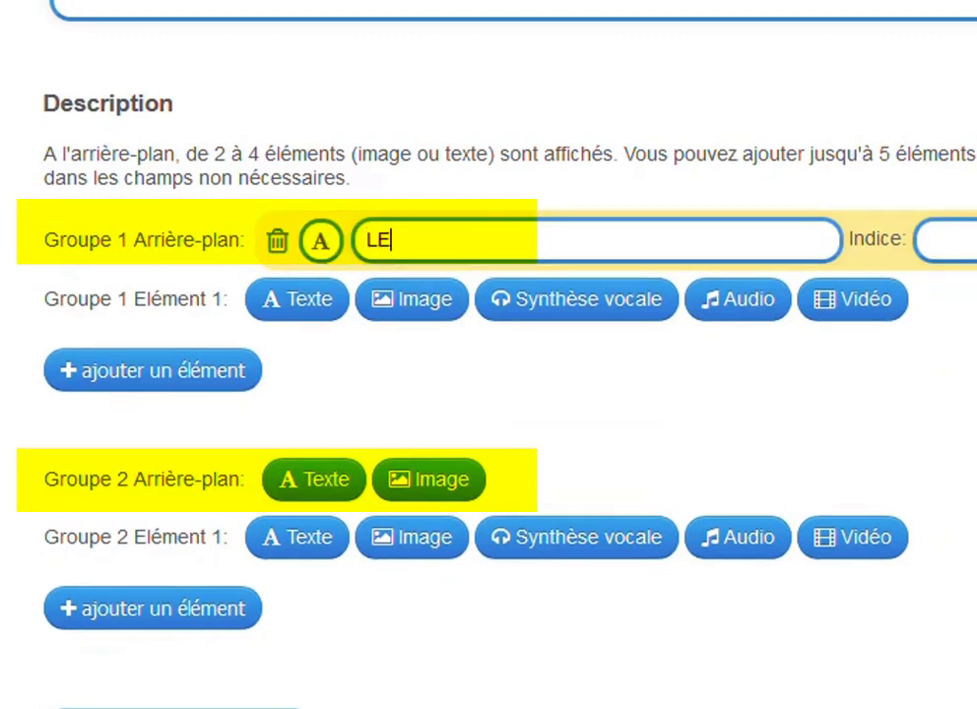
{"action": "type", "text": "s phrases affirma"}
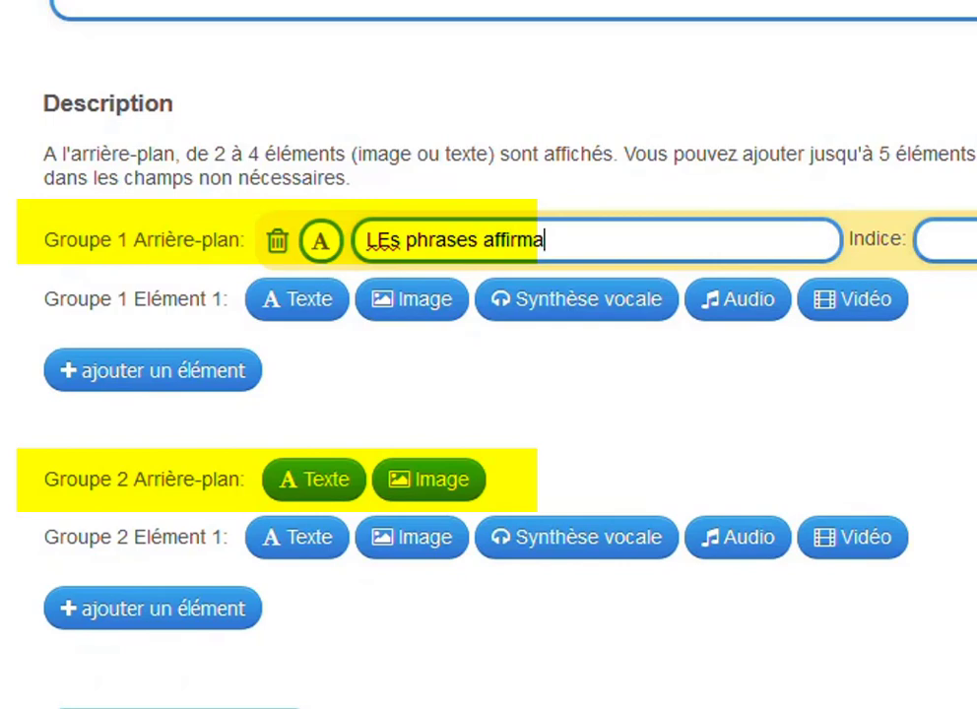
{"action": "type", "text": "tives"}
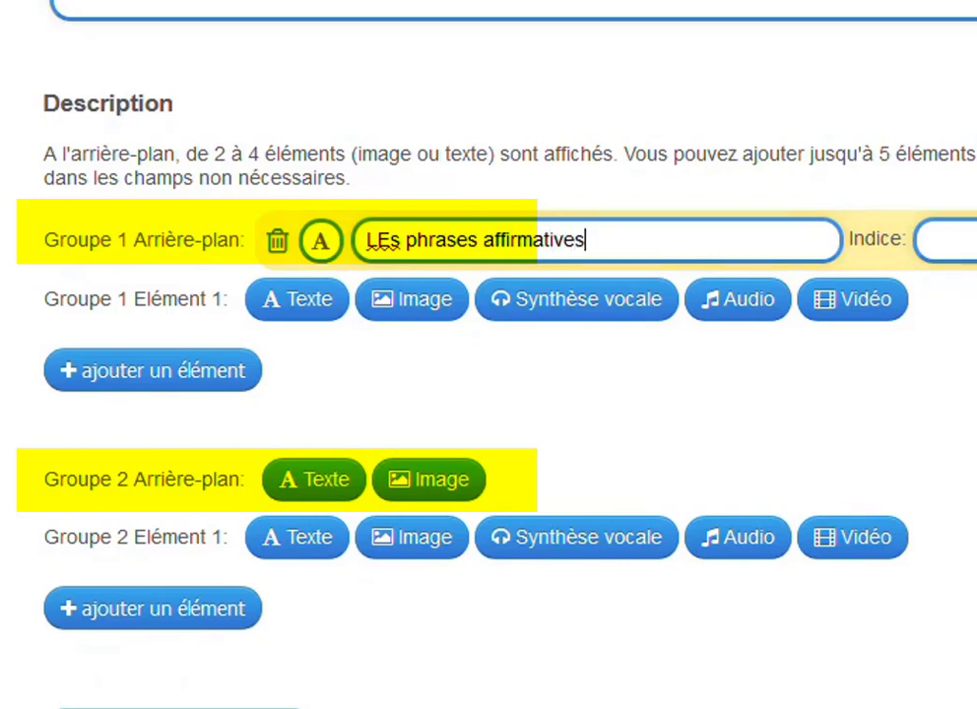
{"action": "left_click_drag", "start_coordinate": [391, 240], "coordinate": [378, 240]}
{"action": "type", "text": "e"}
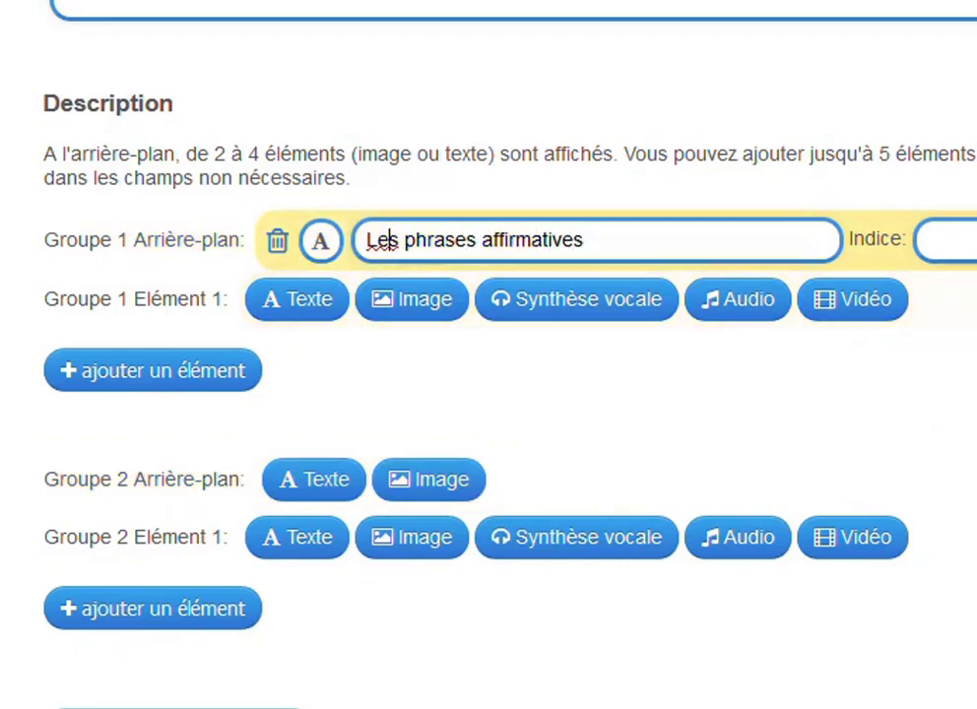
Step: Give Group 2 a text background reading "Les phrases négatives", reusing "Les phrases" copied from the Group 1 background
{"action": "key", "text": "ctrl+shift+Left"}
{"action": "key", "text": "ctrl+shift+Left"}
{"action": "key", "text": "ctrl+c"}
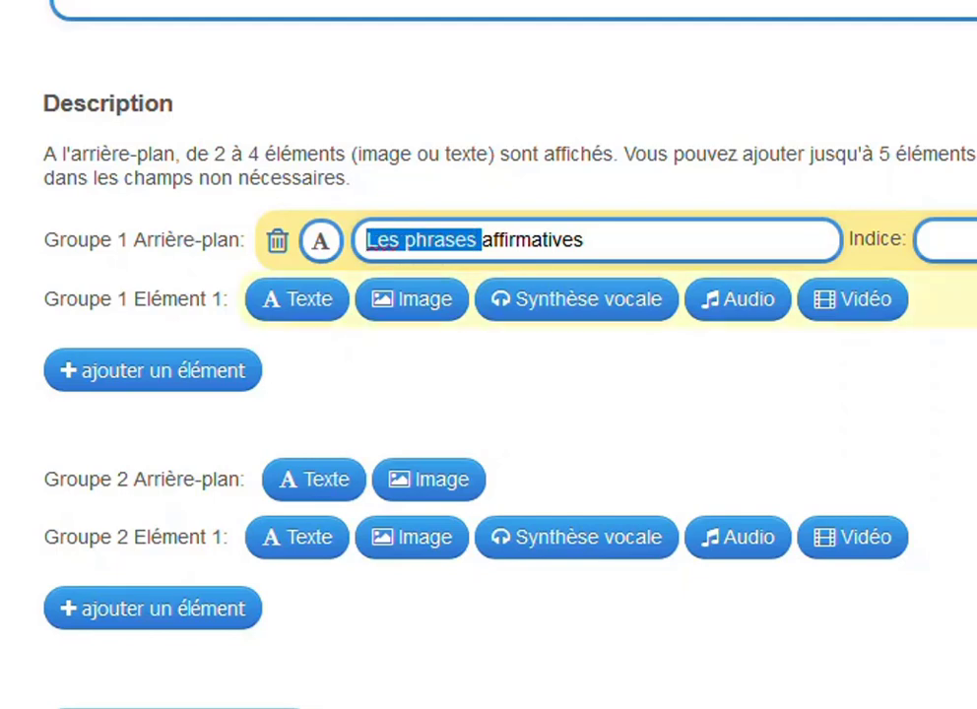
{"action": "left_click", "coordinate": [315, 479]}
{"action": "key", "text": "ctrl+v"}
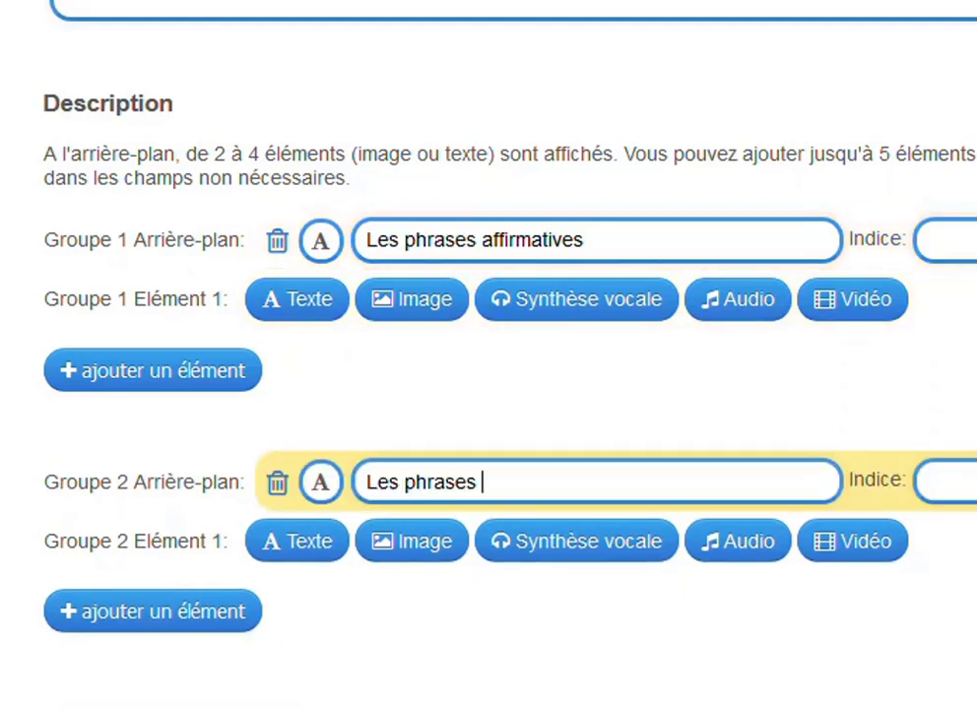
{"action": "type", "text": "négatives"}
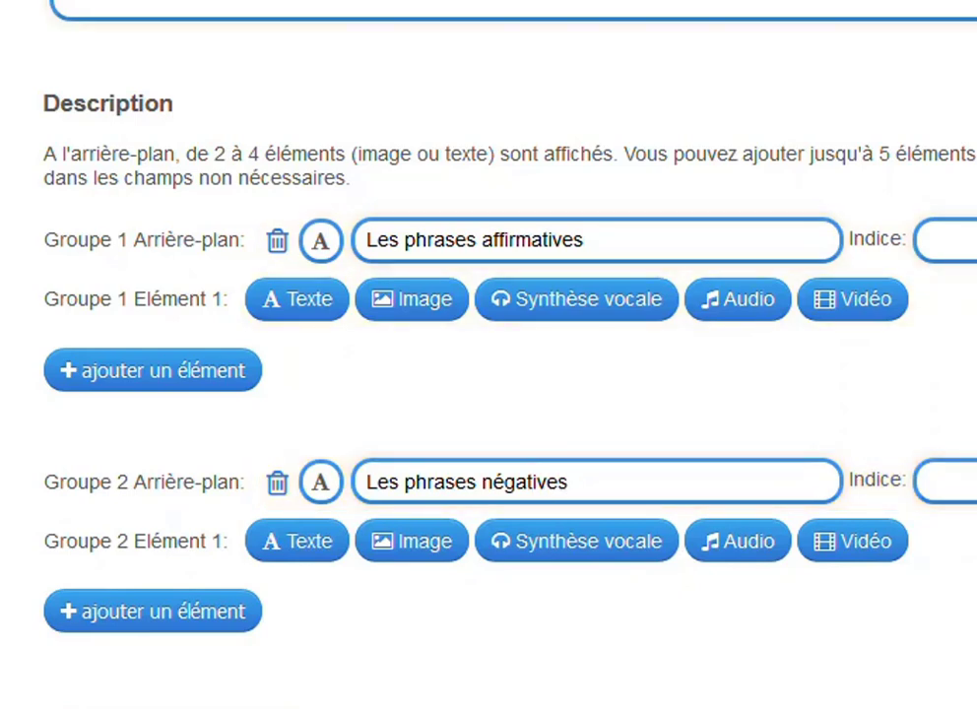
Step: Fill Group 1's first element with the text "Maman rentre tard du travail."
{"action": "scroll", "coordinate": [297, 246], "scroll_direction": "down", "scroll_amount": 2}
{"action": "left_click", "coordinate": [297, 158]}
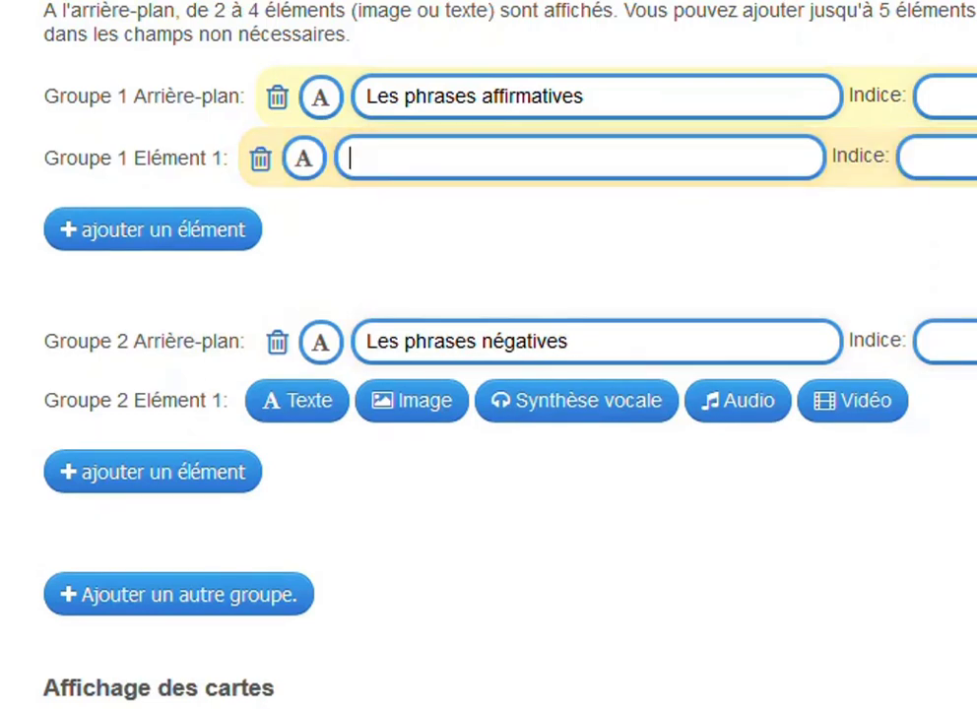
{"action": "type", "text": "Mman"}
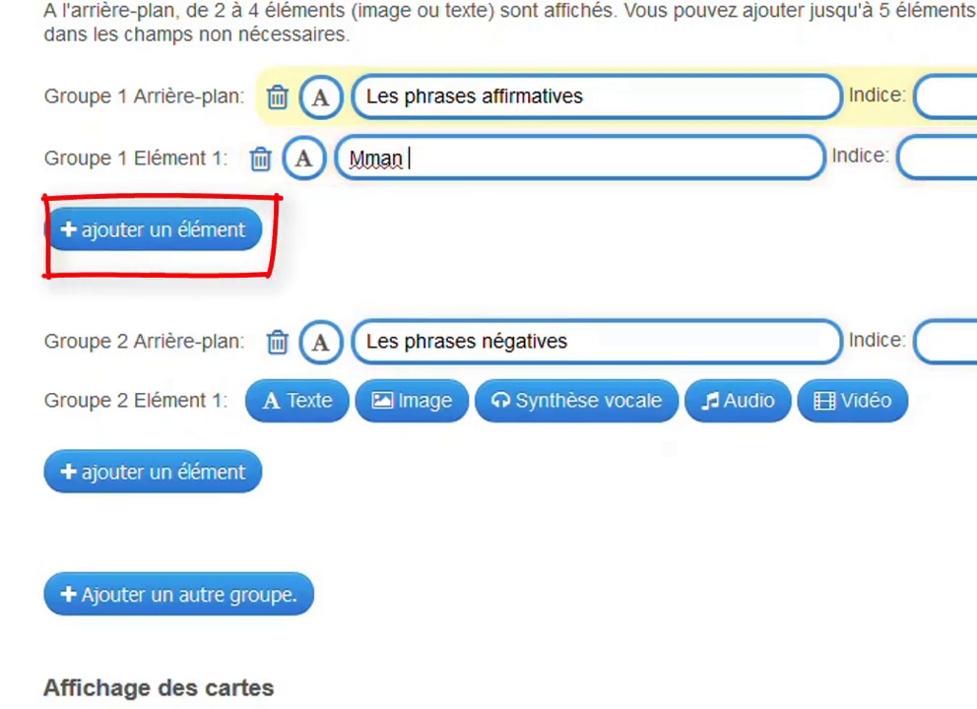
{"action": "key", "text": "BackSpace"}
{"action": "key", "text": "BackSpace"}
{"action": "key", "text": "BackSpace"}
{"action": "type", "text": "a"}
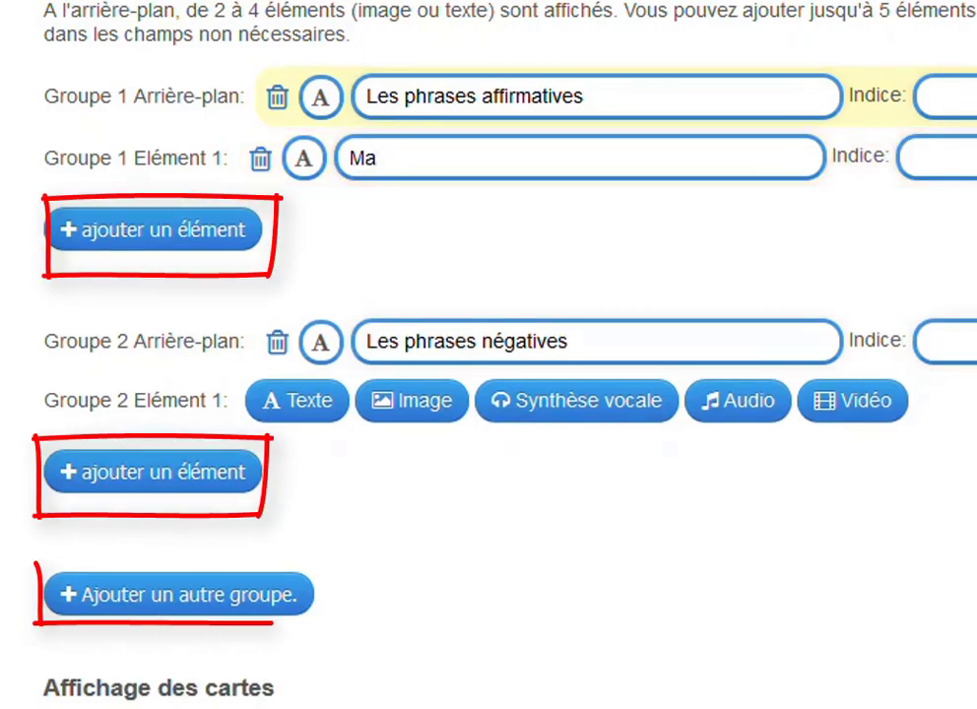
{"action": "type", "text": "man rentre tard"}
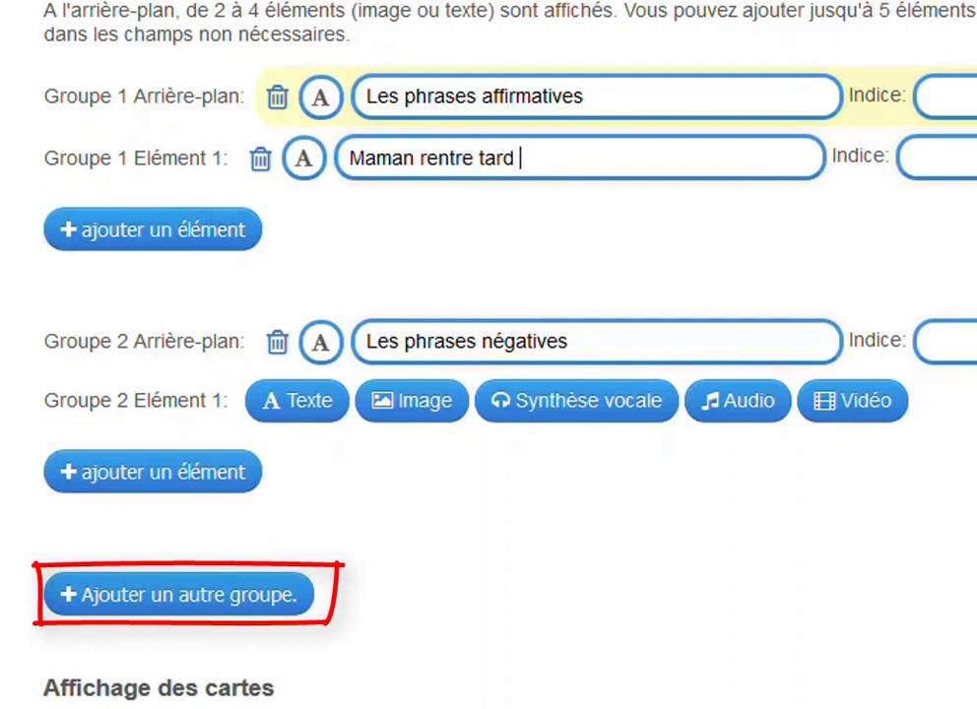
{"action": "type", "text": " du travail."}
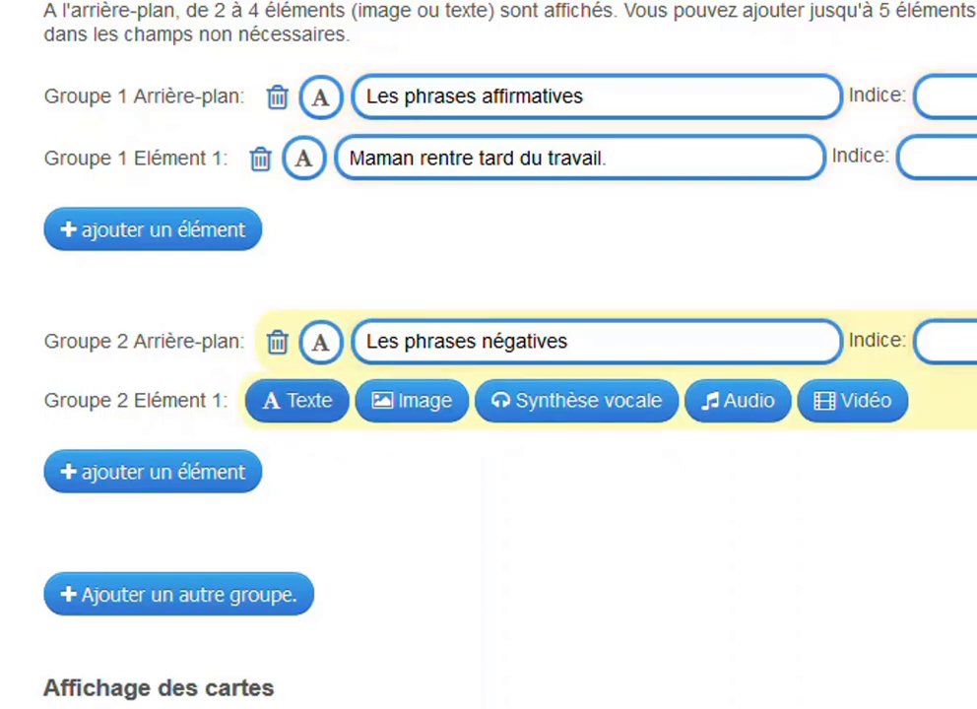
Step: Fill Group 2's first element with the text "Pierre ne veut pas manger ses haricots."
{"action": "left_click", "coordinate": [297, 400]}
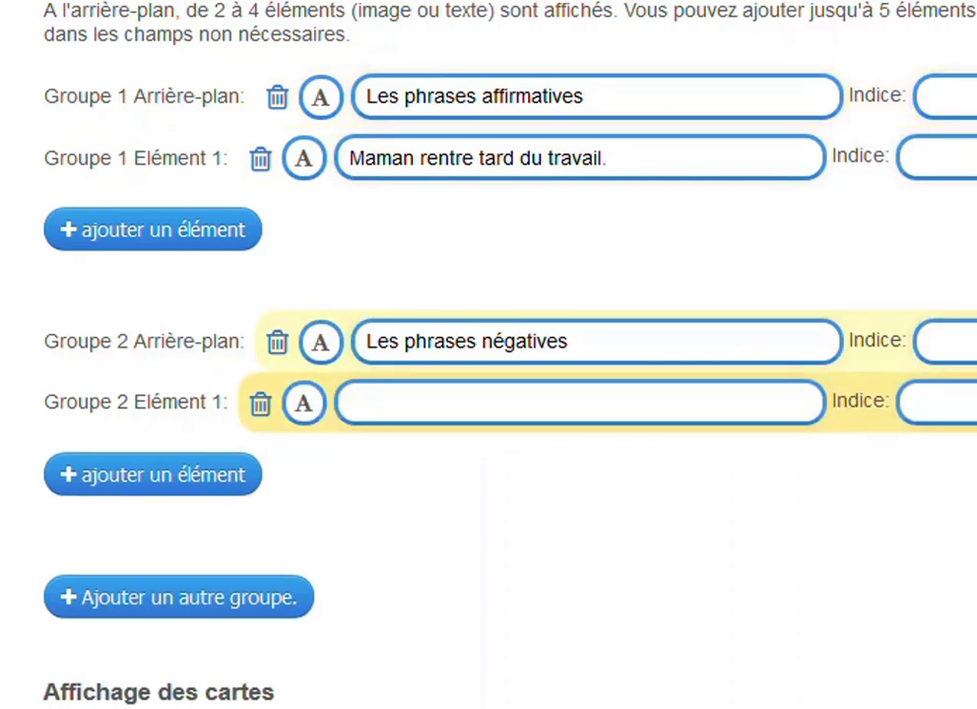
{"action": "type", "text": "Pierre ne"}
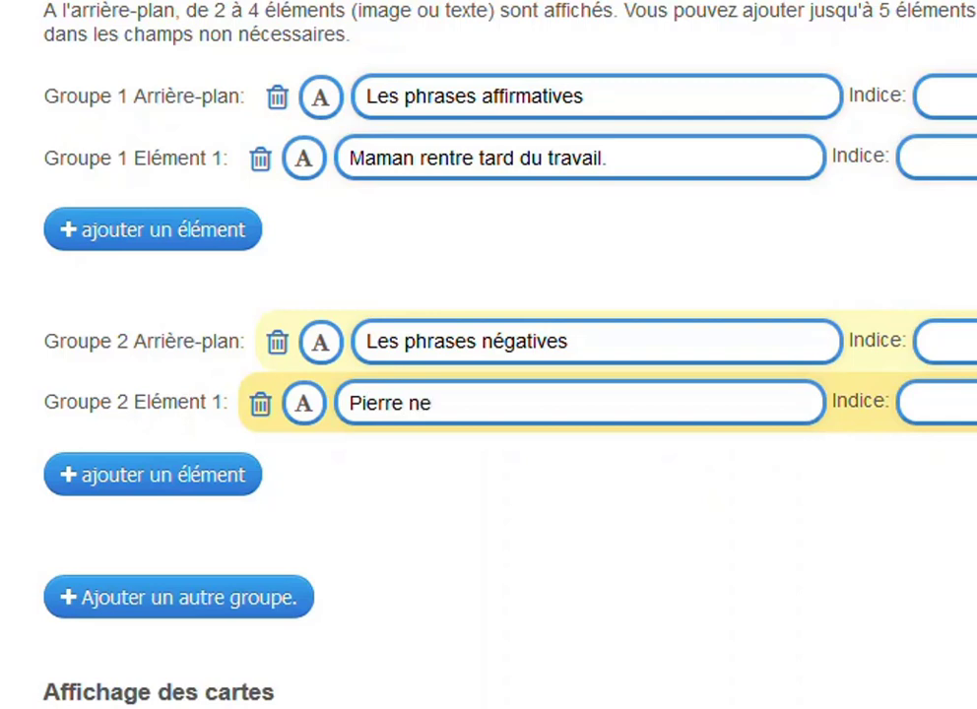
{"action": "type", "text": " veut pas man"}
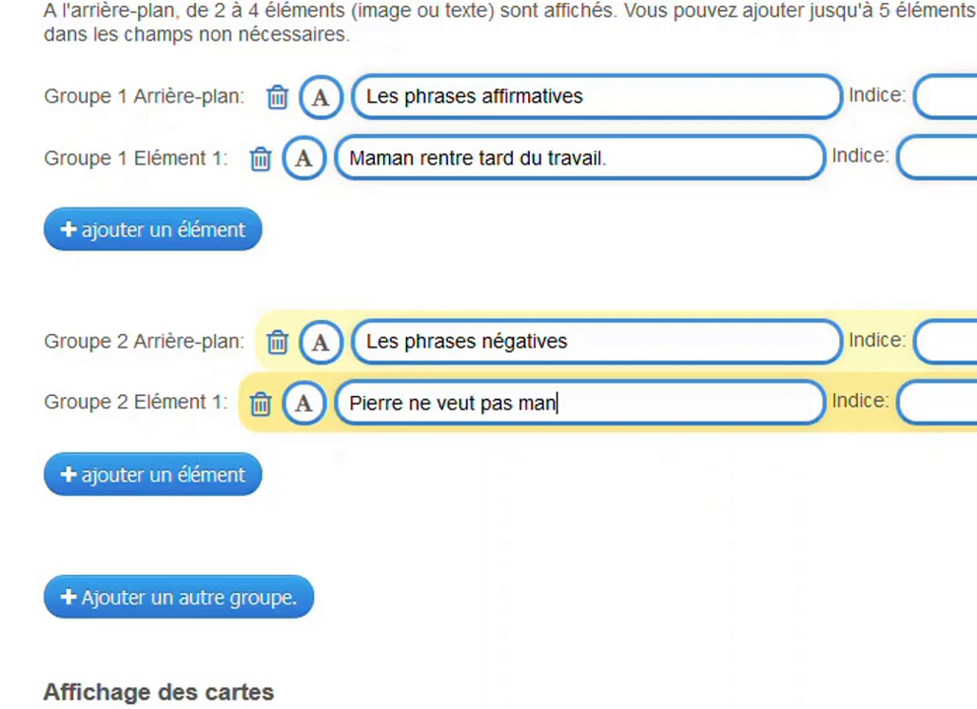
{"action": "type", "text": "ger ses"}
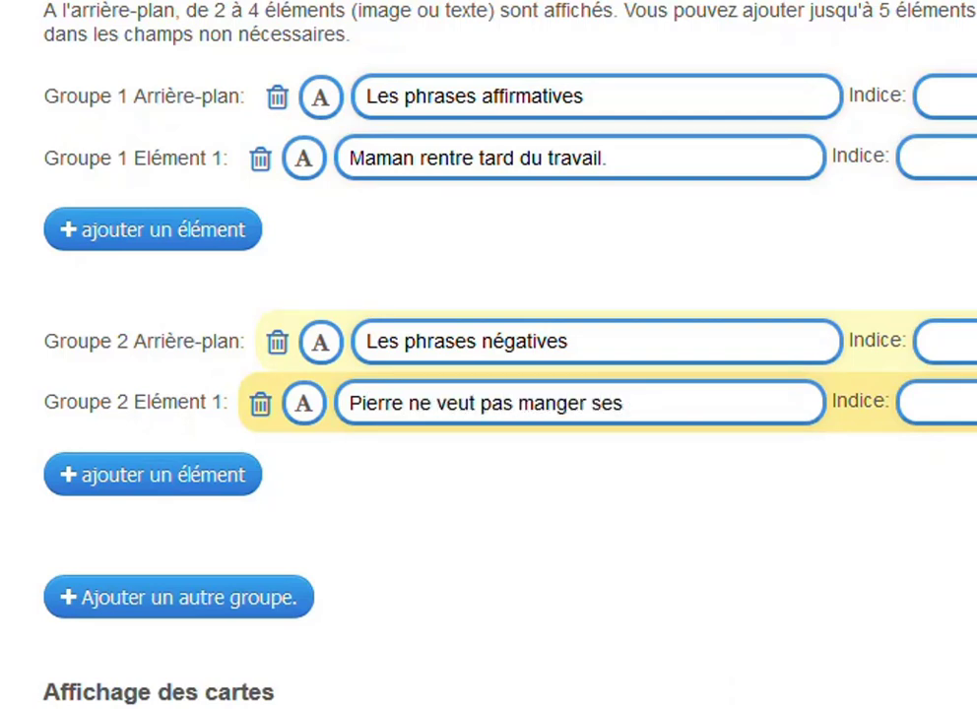
{"action": "type", "text": " haricots."}
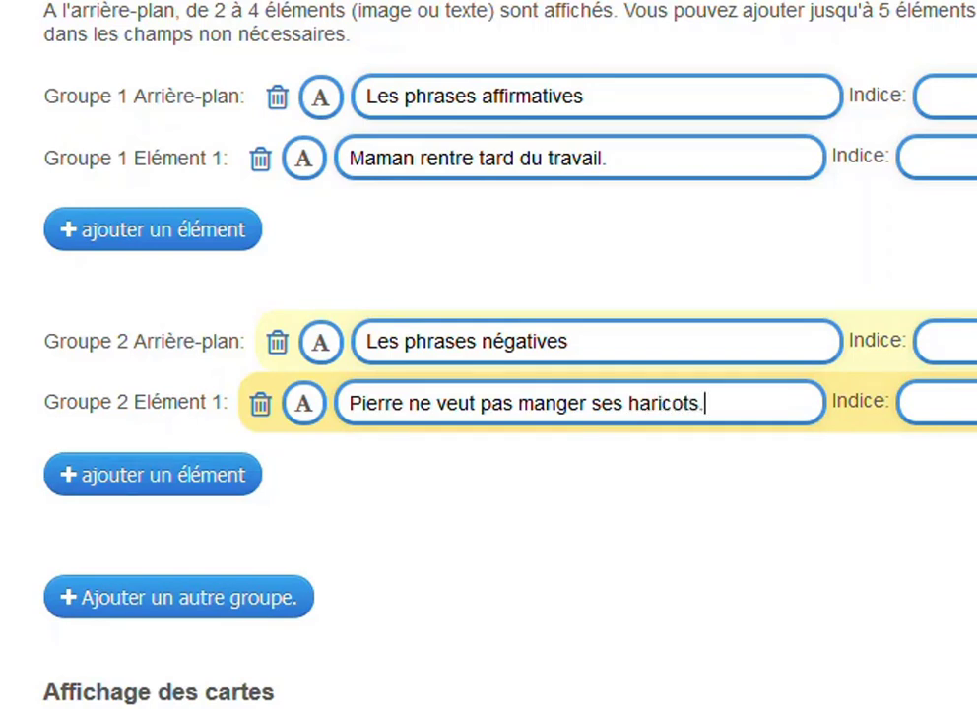
Step: Add a second text element to Group 2 reading "Tu n'es jamais à l'heure ."
{"action": "left_click", "coordinate": [153, 474]}
{"action": "left_click", "coordinate": [298, 463]}
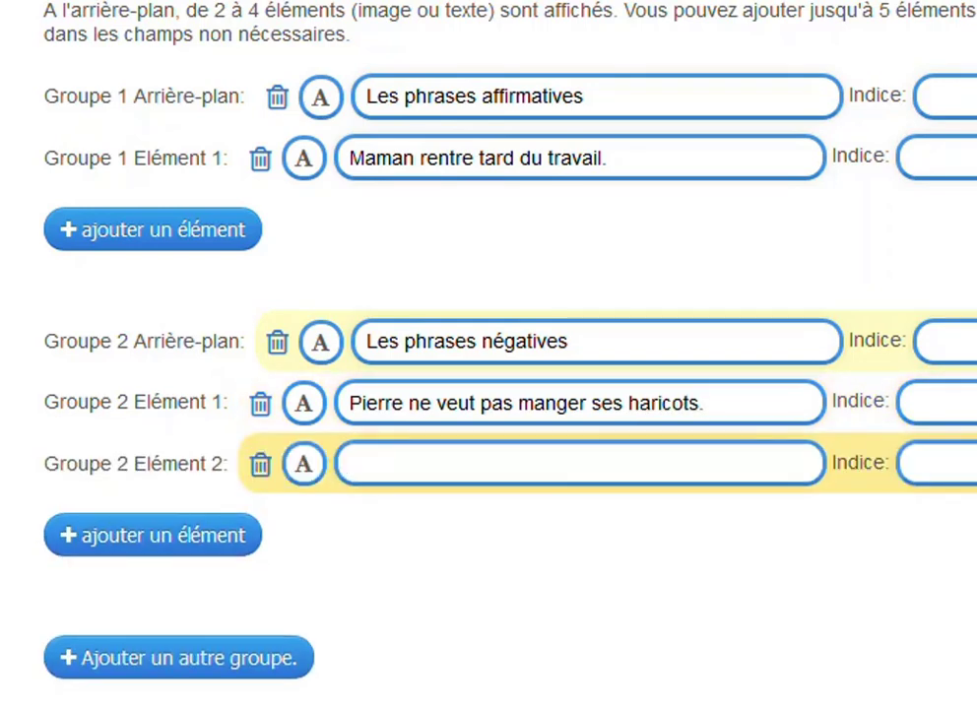
{"action": "type", "text": "Tu e"}
{"action": "type", "text": " n'es jamais"}
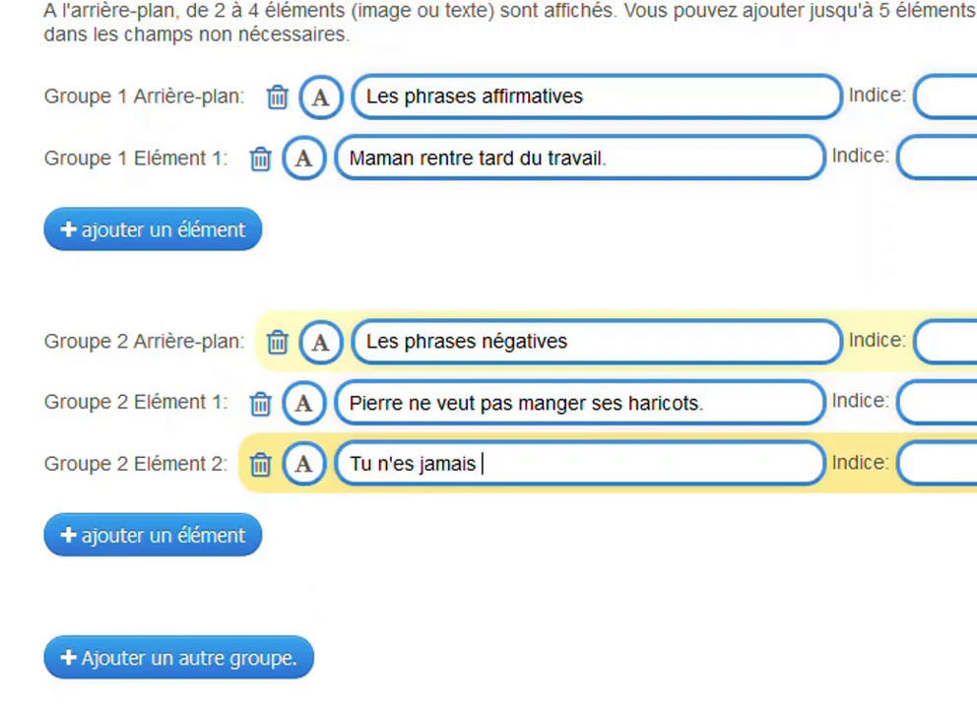
{"action": "type", "text": " à l'hu"}
{"action": "key", "text": "BackSpace"}
{"action": "type", "text": "eur"}
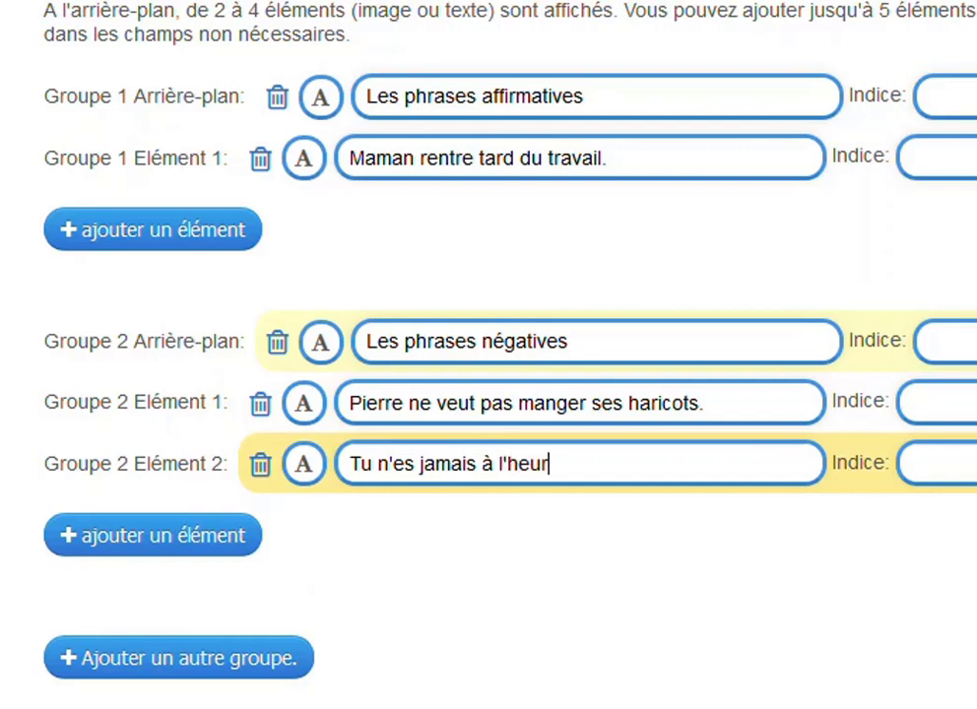
{"action": "type", "text": "e ."}
Step: Add a second text element to Group 1 reading "Viens près de moi."
{"action": "left_click", "coordinate": [153, 230]}
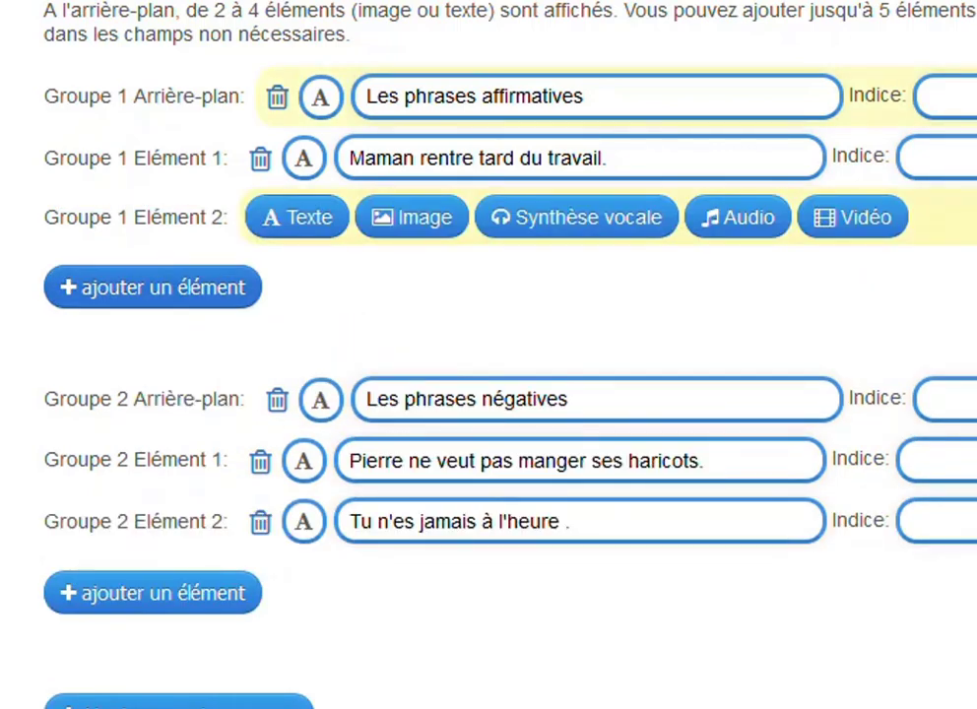
{"action": "left_click", "coordinate": [296, 218]}
{"action": "type", "text": "V"}
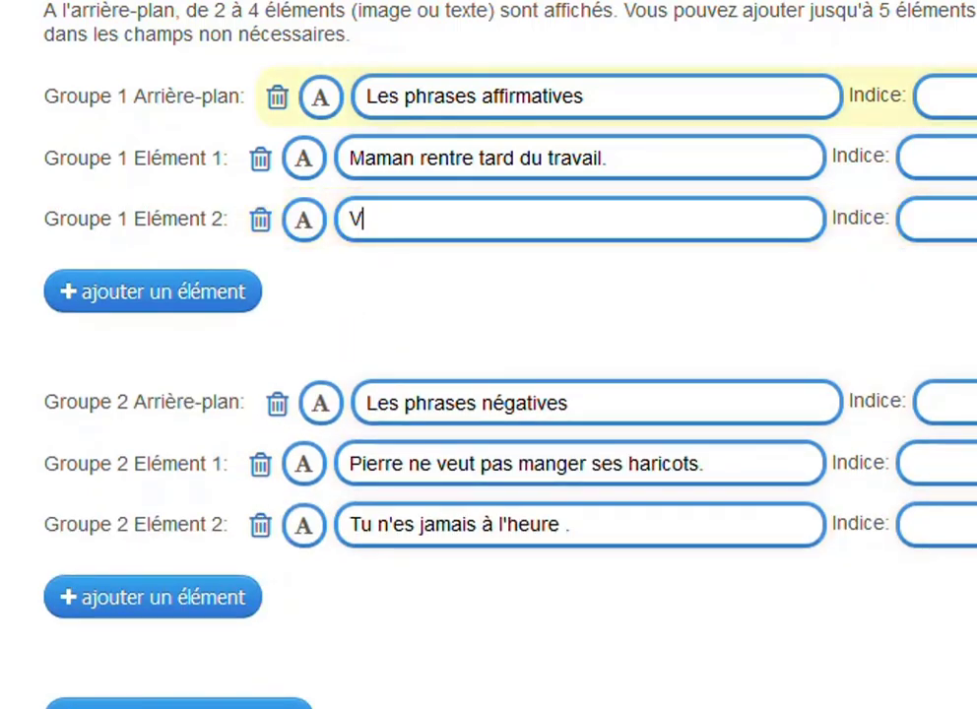
{"action": "type", "text": "iens près de moi."}
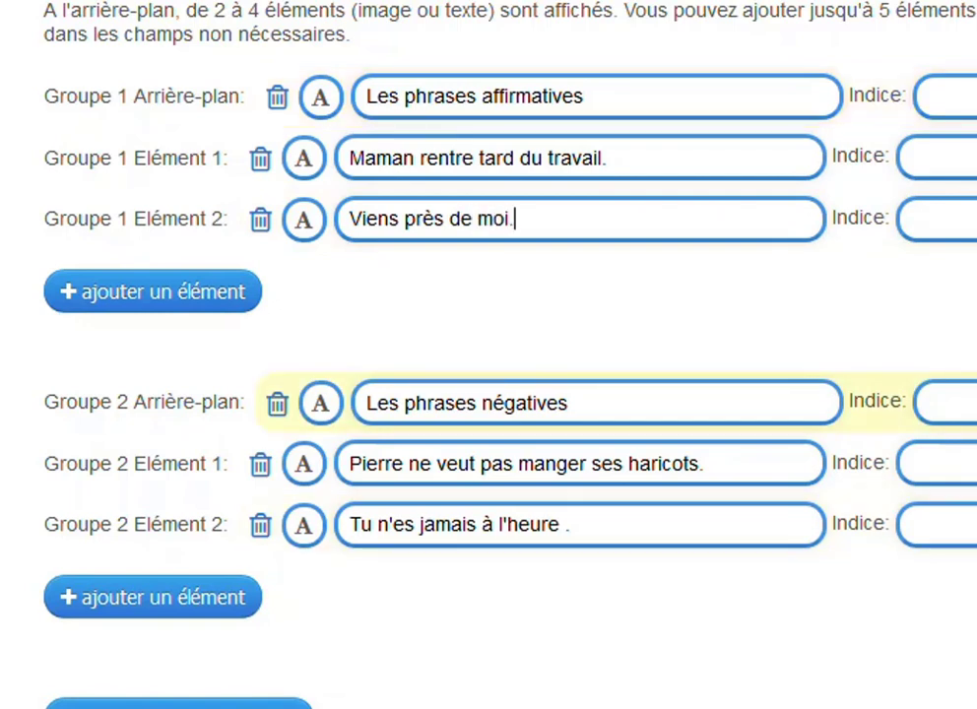
Step: Add a third text element to Group 2 reading "Pourquoi ne veux-tu pas manger tes légumes ?"
{"action": "left_click", "coordinate": [153, 597]}
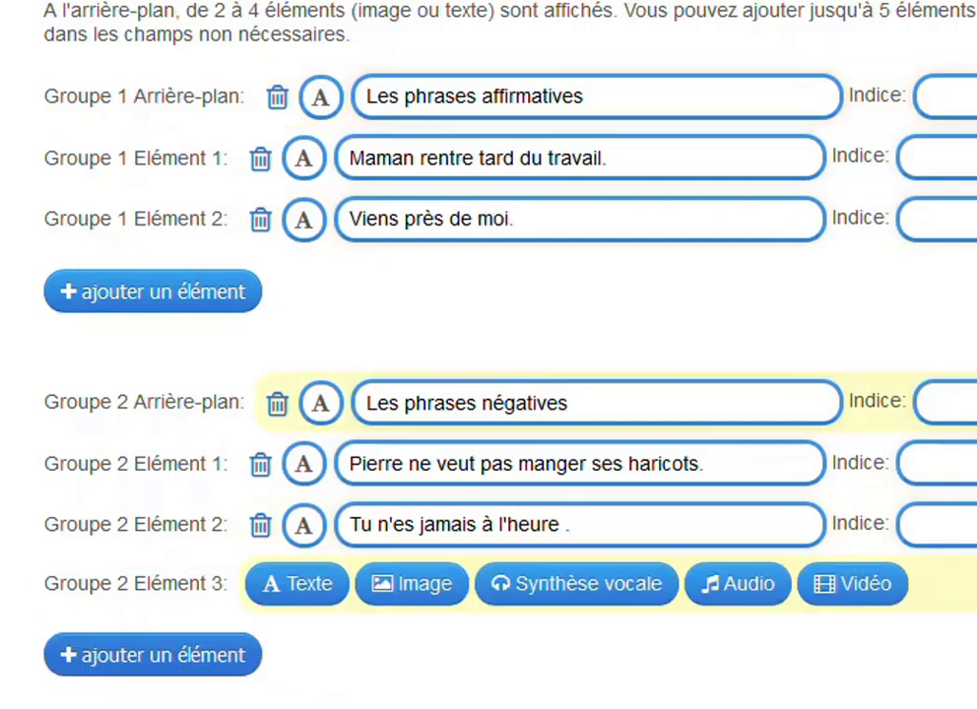
{"action": "left_click", "coordinate": [296, 585]}
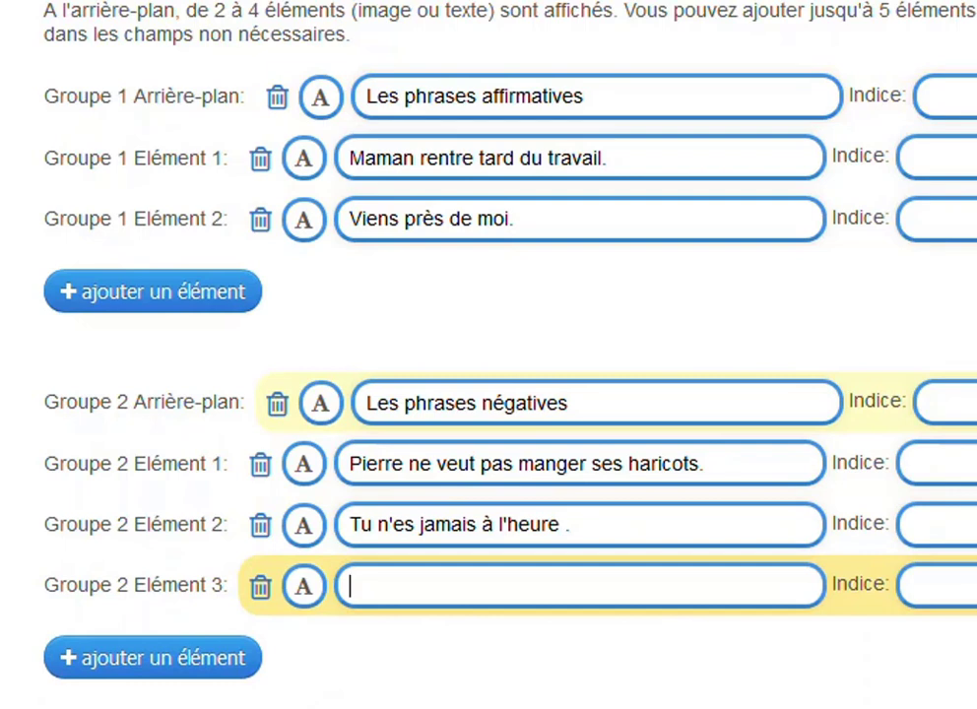
{"action": "type", "text": "Pouru"}
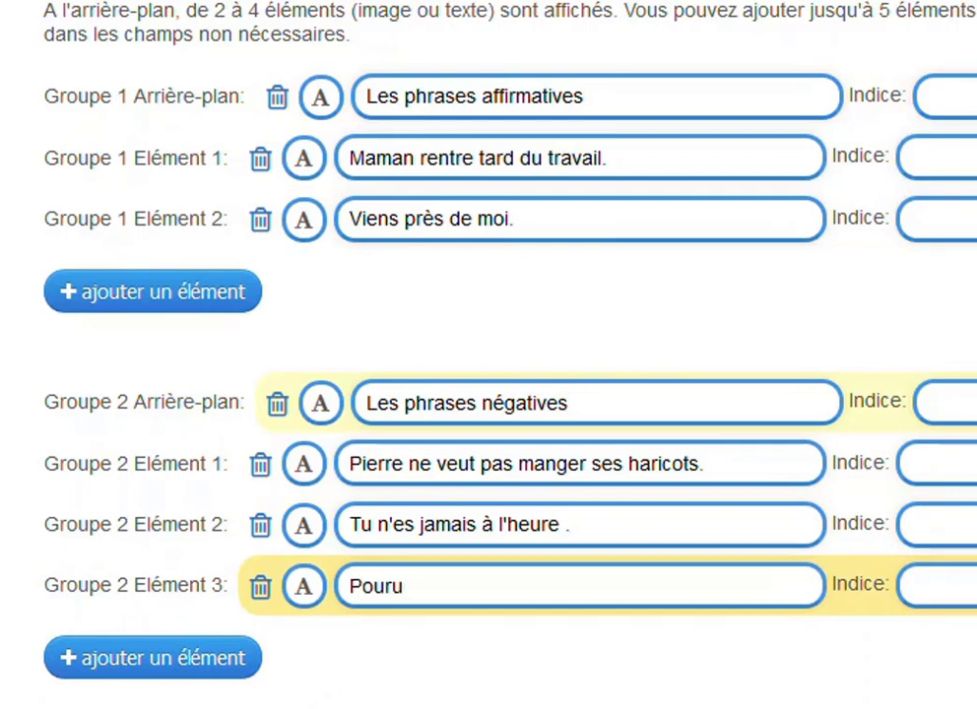
{"action": "type", "text": "quoi ne veut"}
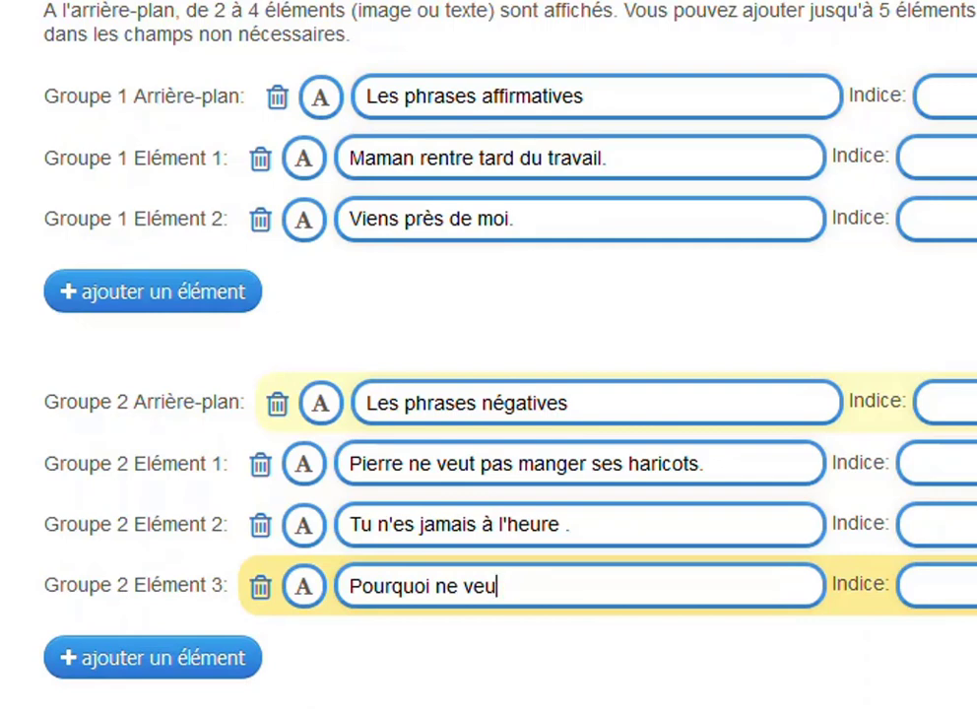
{"action": "type", "text": "x-tu pas ma"}
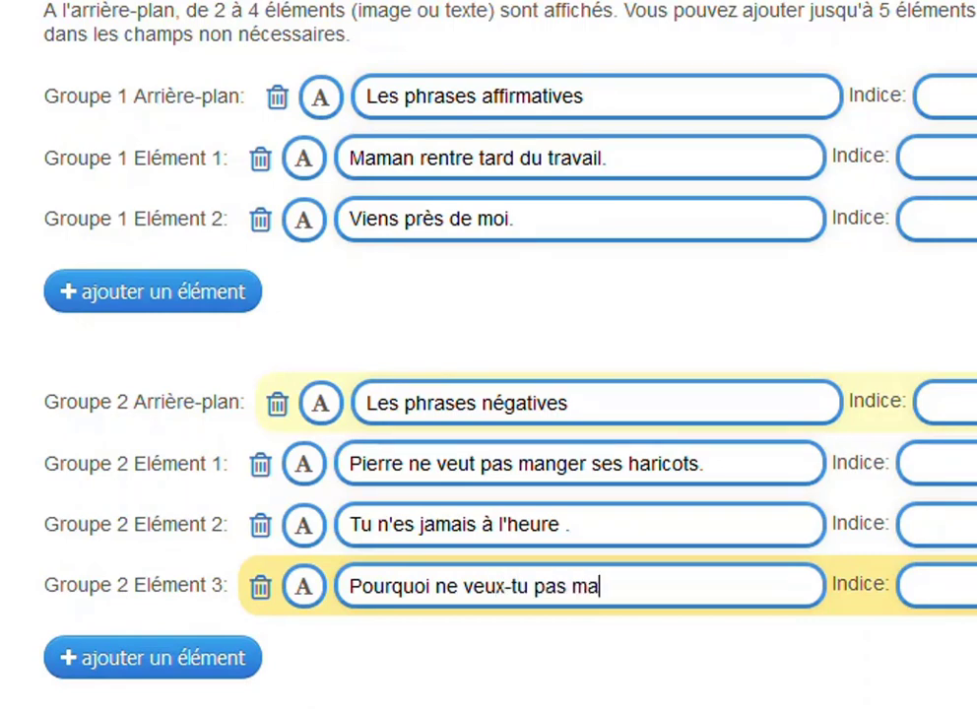
{"action": "type", "text": "nger t"}
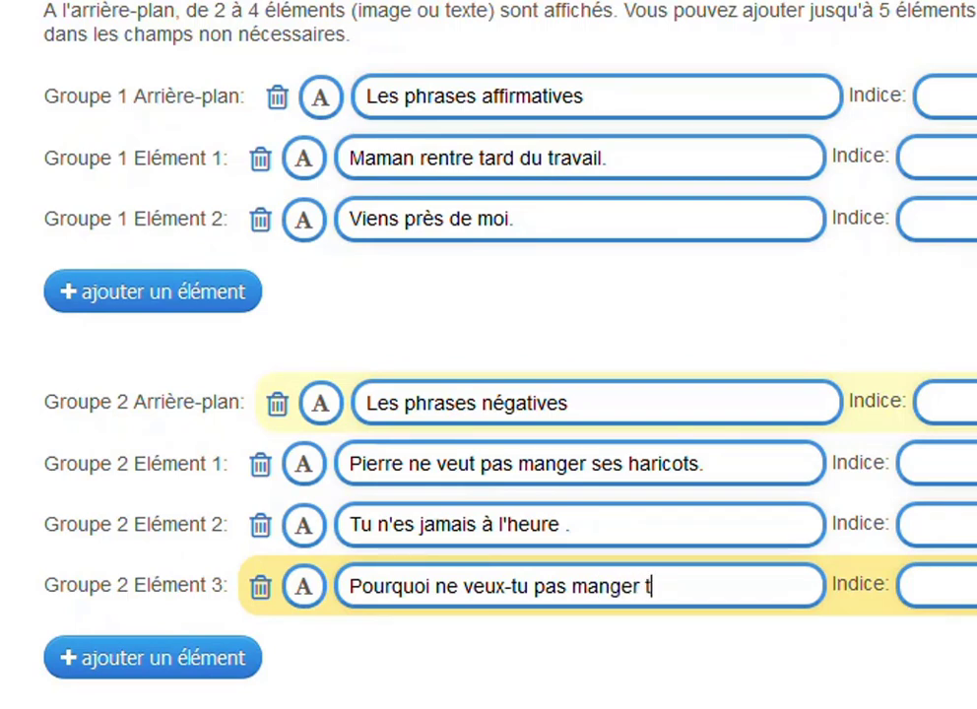
{"action": "type", "text": "es légumes"}
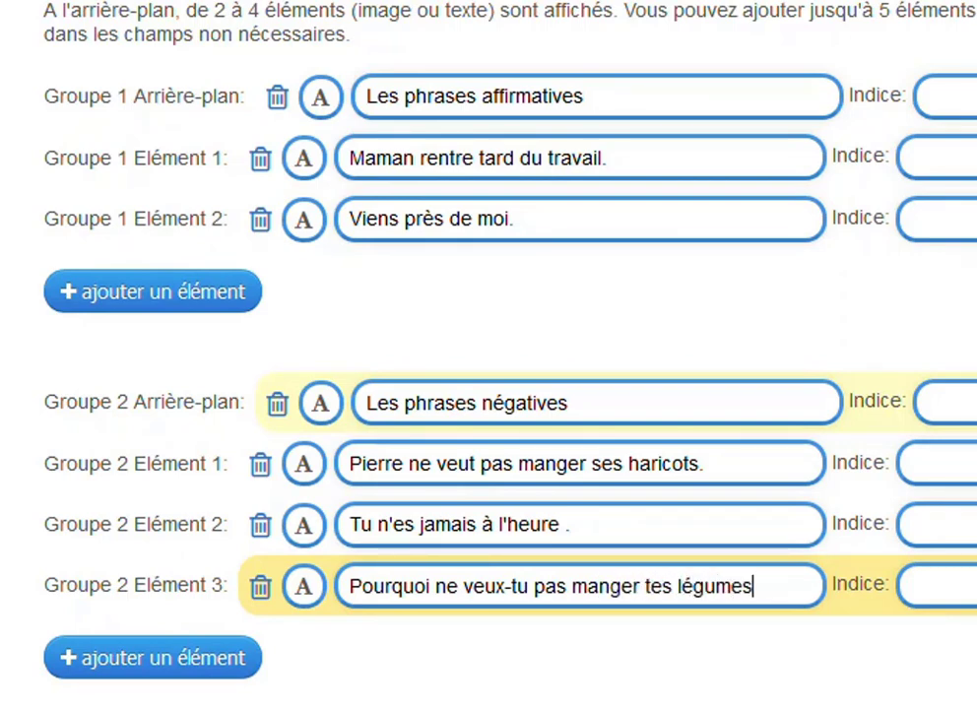
{"action": "type", "text": " ?"}
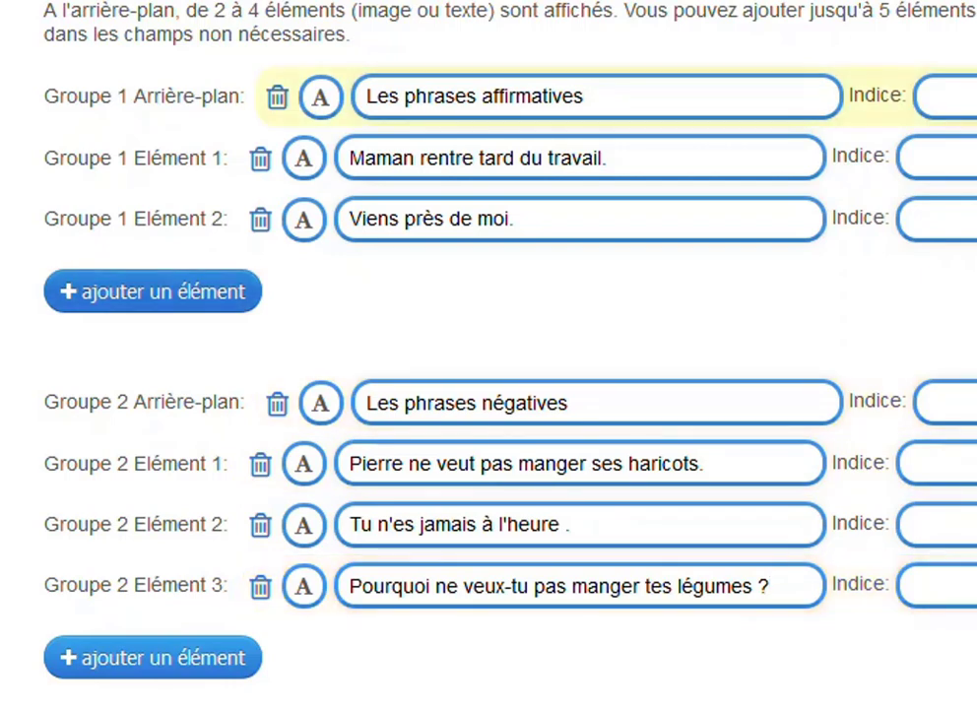
Step: Add a third text element to Group 1 reading "Quelle heure est-il ?"
{"action": "left_click", "coordinate": [153, 292]}
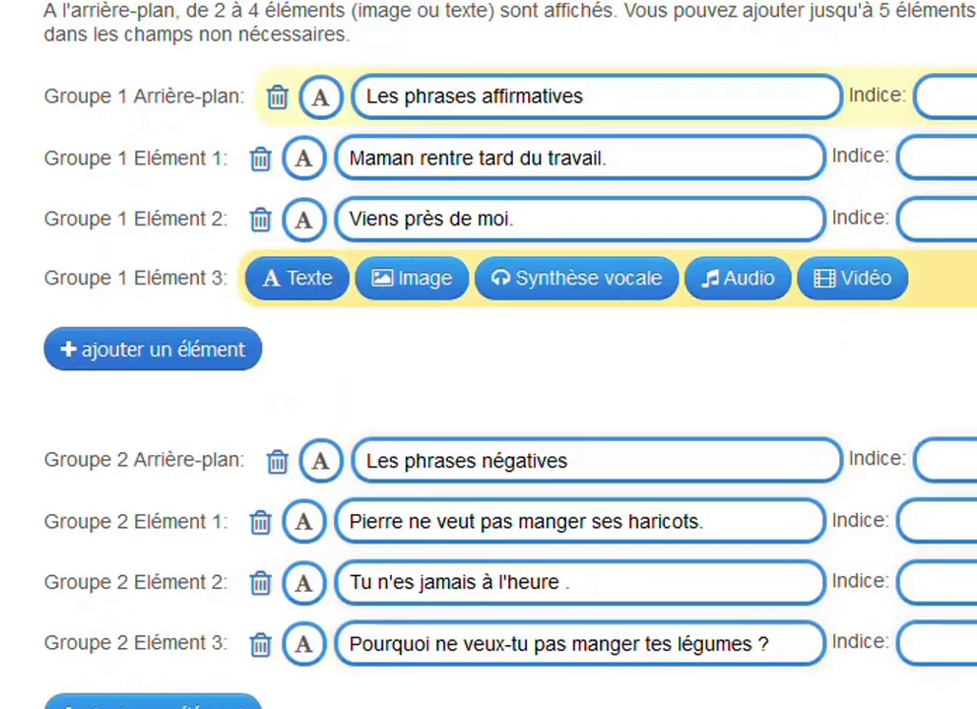
{"action": "left_click", "coordinate": [297, 279]}
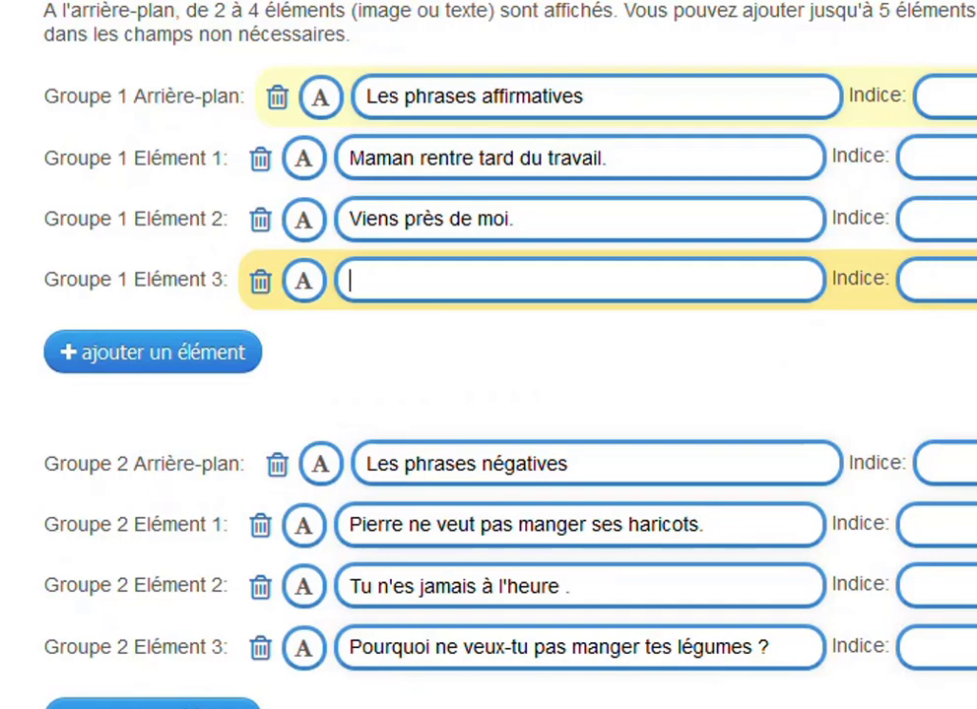
{"action": "type", "text": "Quelle heu"}
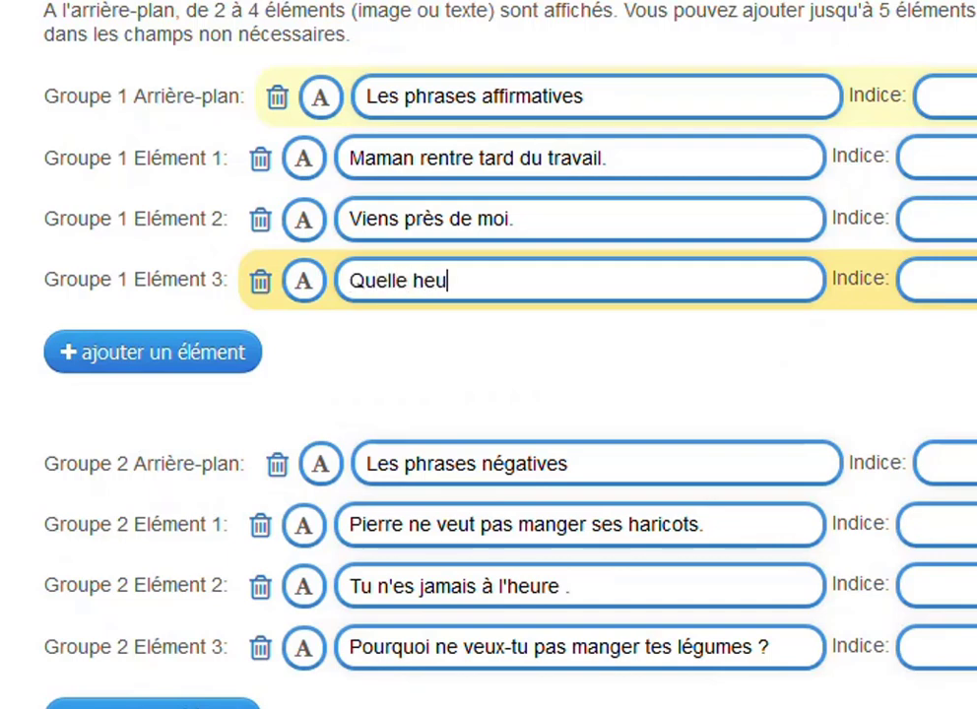
{"action": "type", "text": "re est-i"}
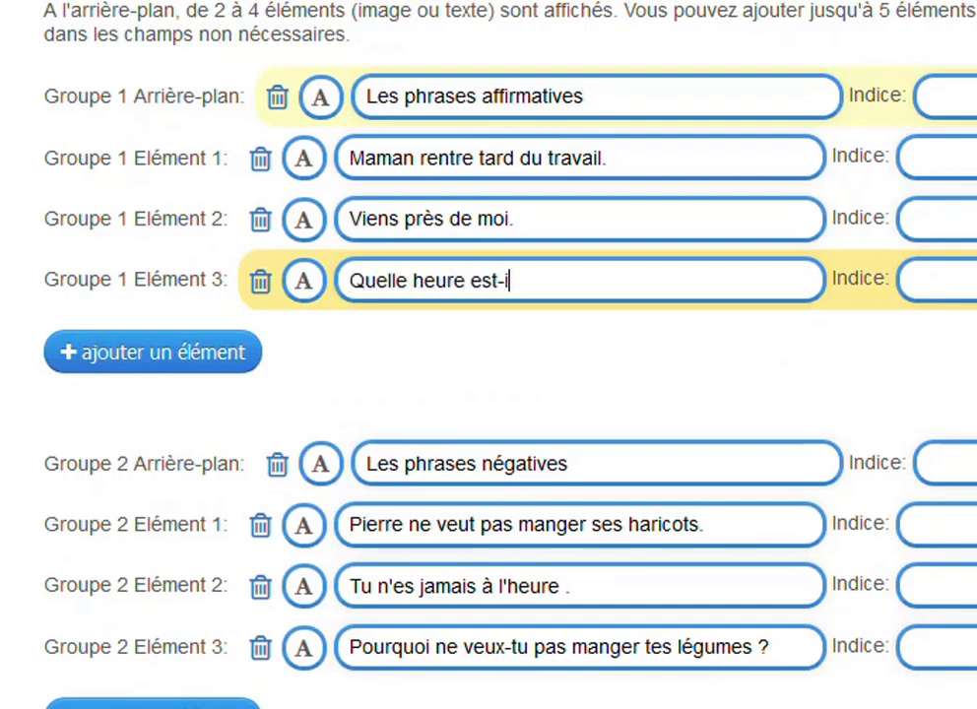
{"action": "type", "text": "l ?"}
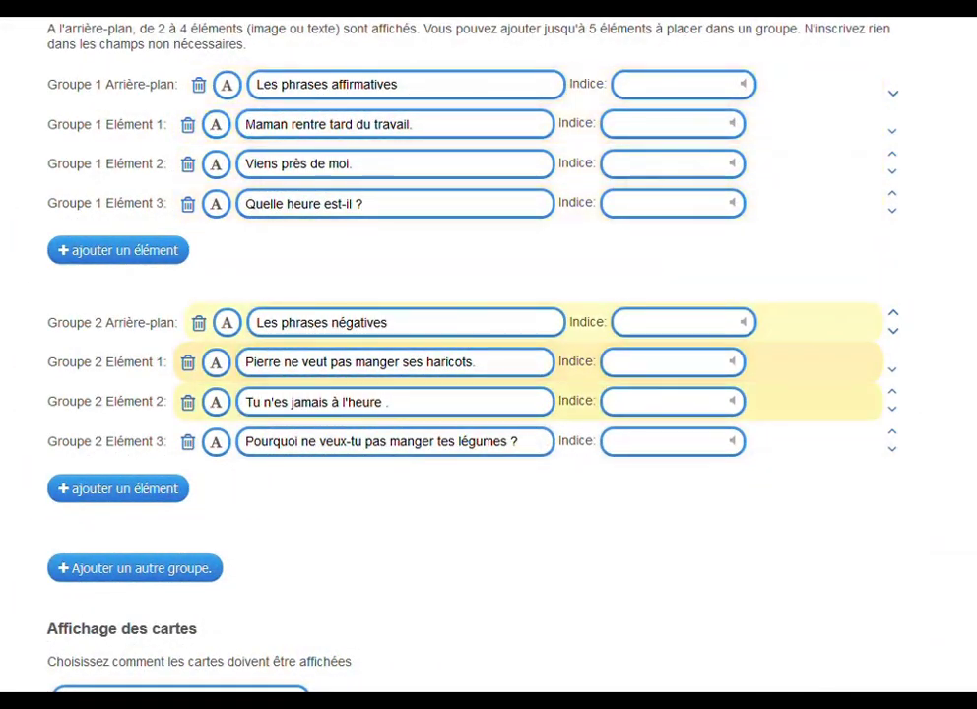
Step: Display the preview of the finished exercise, keeping the default card display, feedback text and empty hint
{"action": "scroll", "coordinate": [488, 354], "scroll_direction": "down", "scroll_amount": 5}
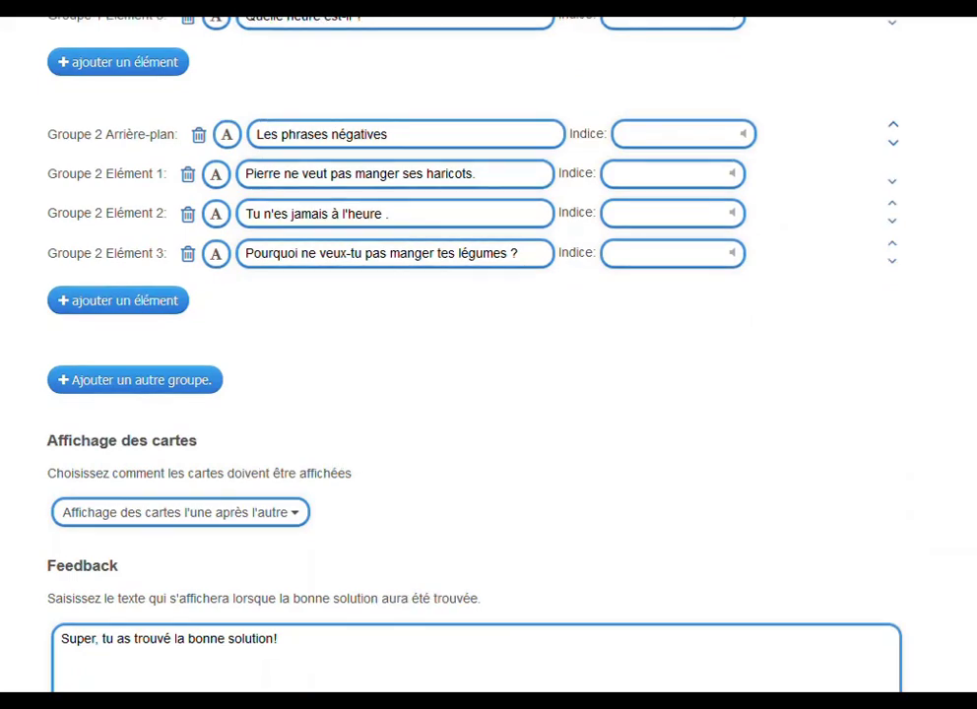
{"action": "scroll", "coordinate": [476, 390], "scroll_direction": "down", "scroll_amount": 2}
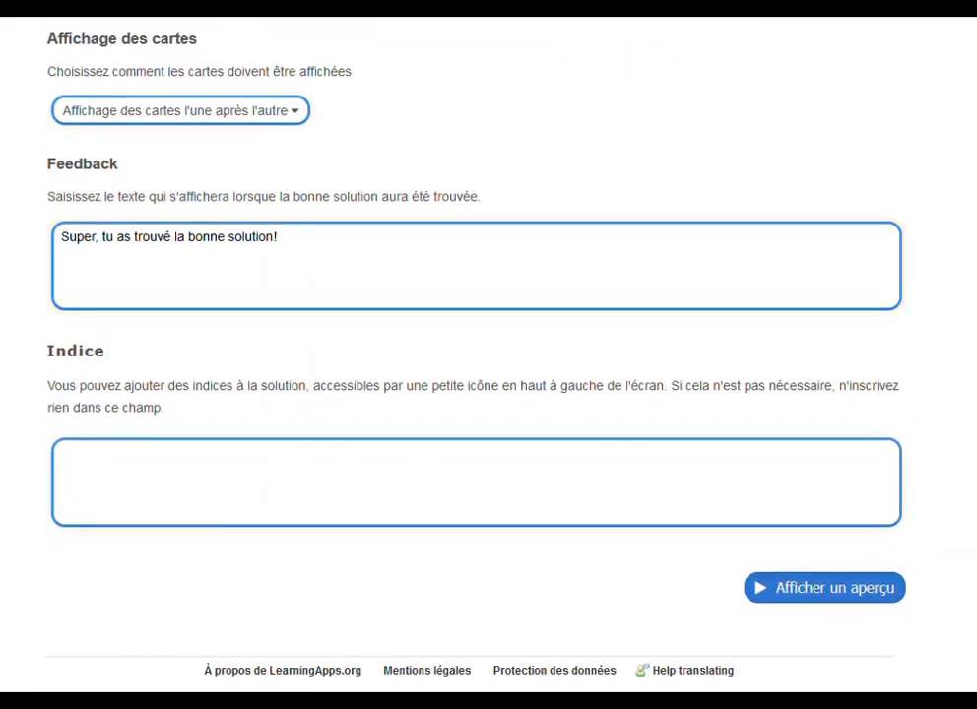
{"action": "left_click", "coordinate": [823, 587]}
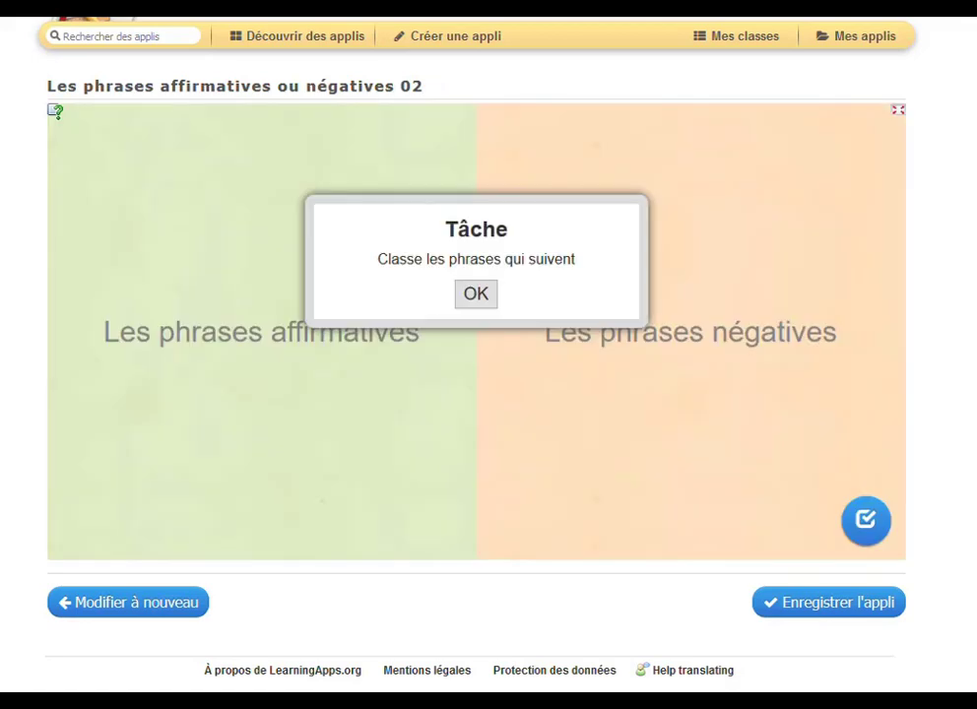
Step: Test the preview by sorting "Quelle heure est-il ?" into the affirmative group and "Tu n'es jamais à l'heure ." into the negative group
{"action": "left_click", "coordinate": [476, 293]}
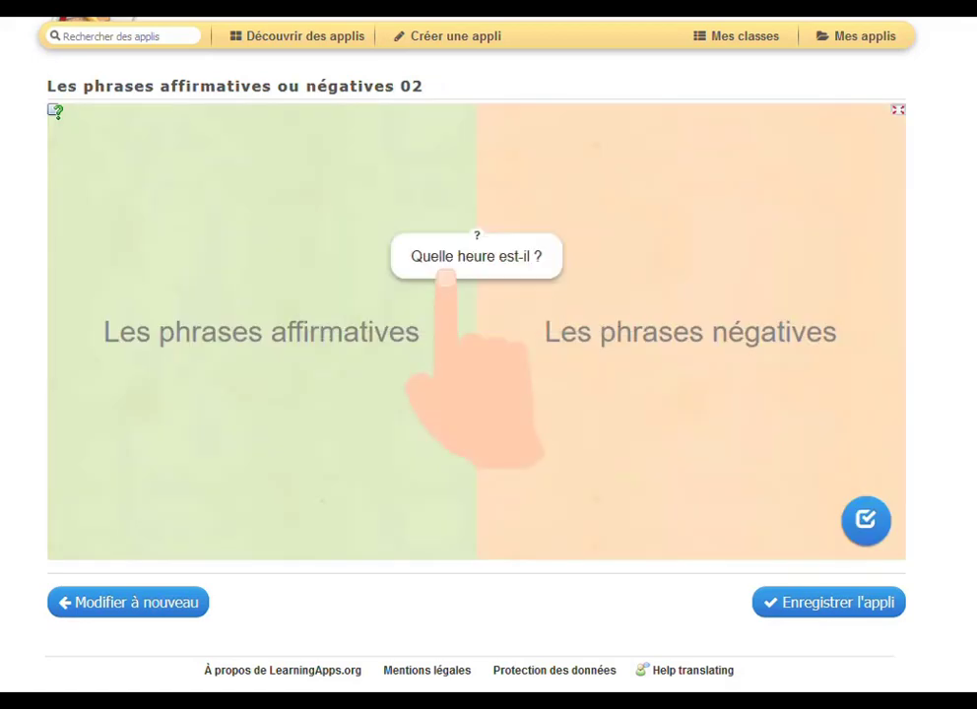
{"action": "left_click_drag", "start_coordinate": [476, 257], "coordinate": [289, 335]}
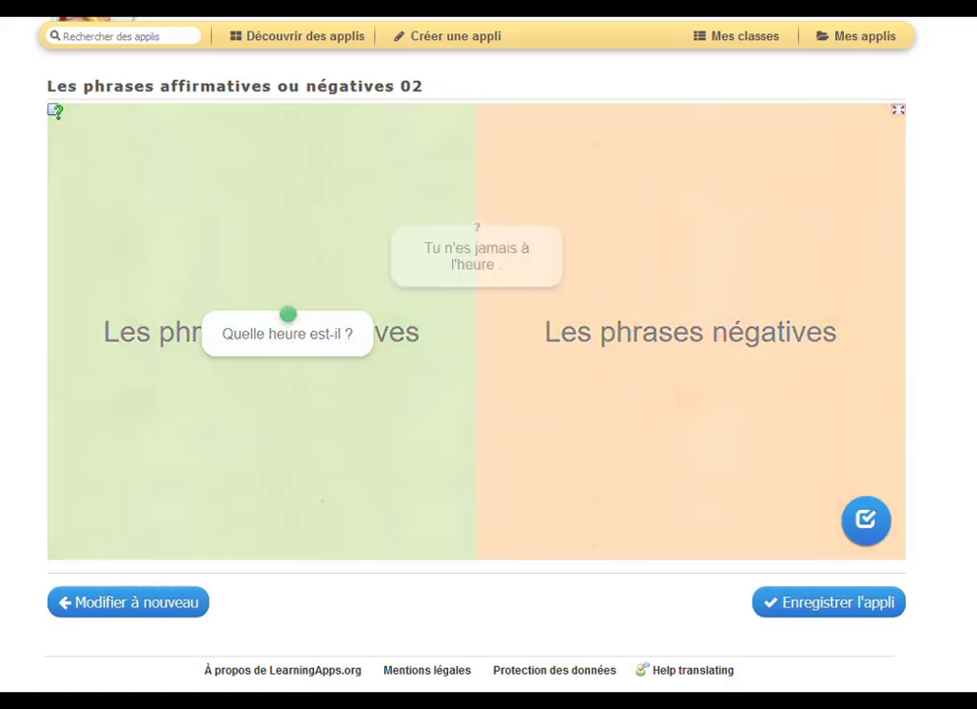
{"action": "left_click_drag", "start_coordinate": [476, 257], "coordinate": [656, 349]}
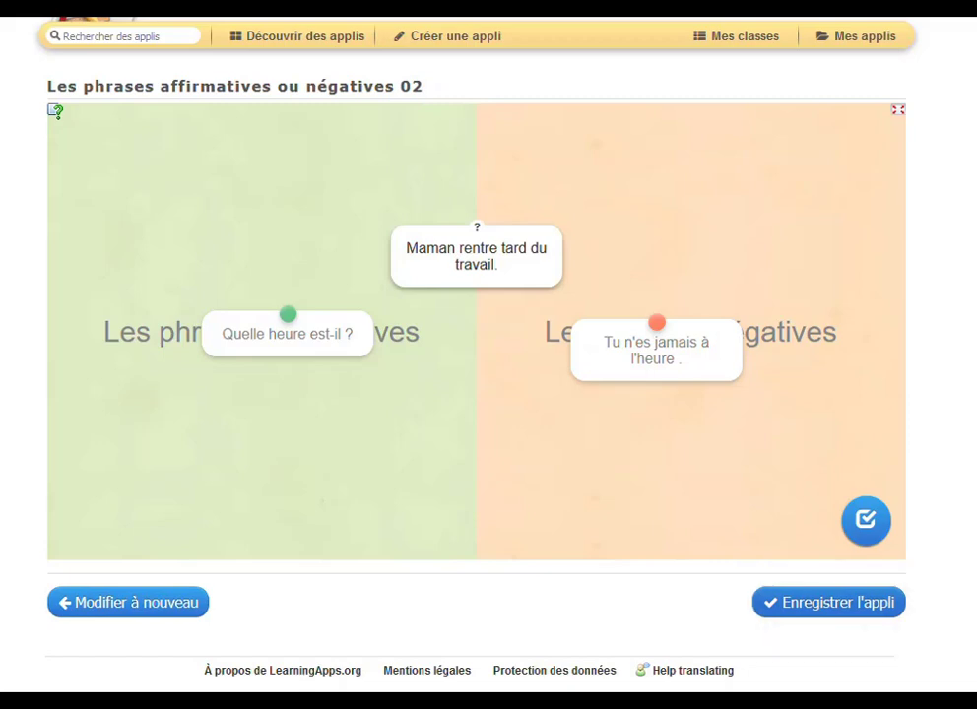
Step: Save the app and view its sharing links, embed code and QR code
{"action": "left_click", "coordinate": [829, 602]}
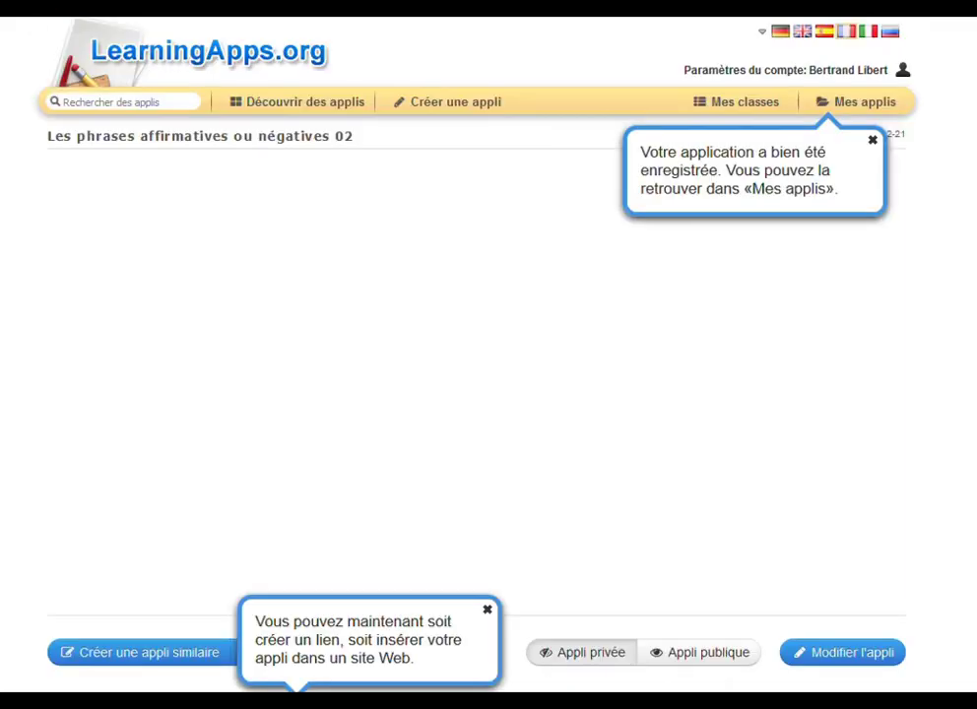
{"action": "scroll", "coordinate": [476, 394], "scroll_direction": "down", "scroll_amount": 3}
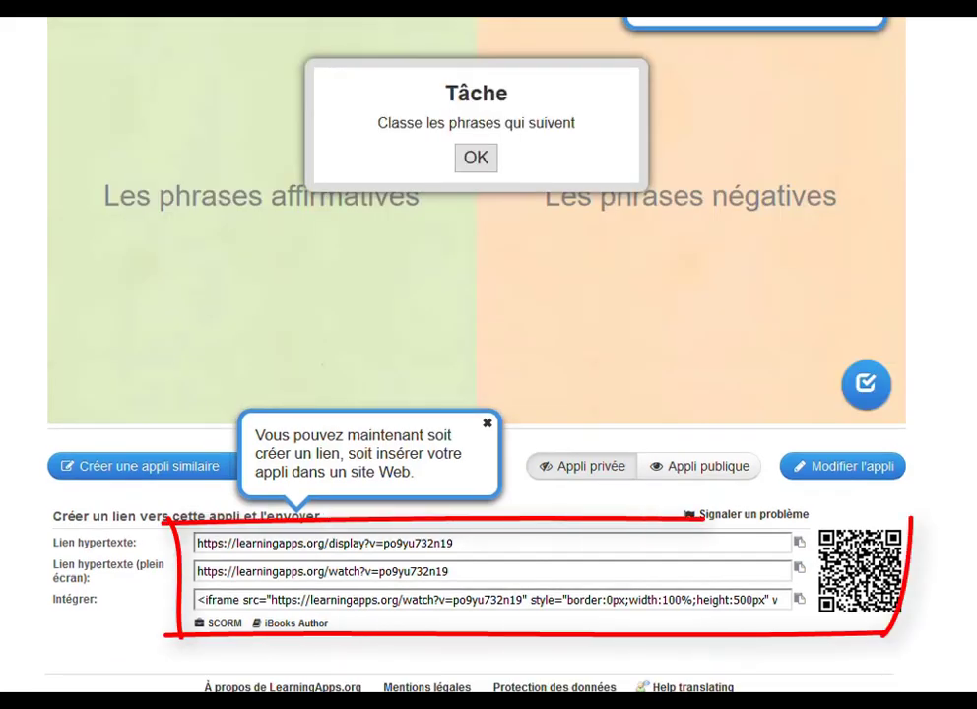
{"action": "scroll", "coordinate": [476, 355], "scroll_direction": "up", "scroll_amount": 1}
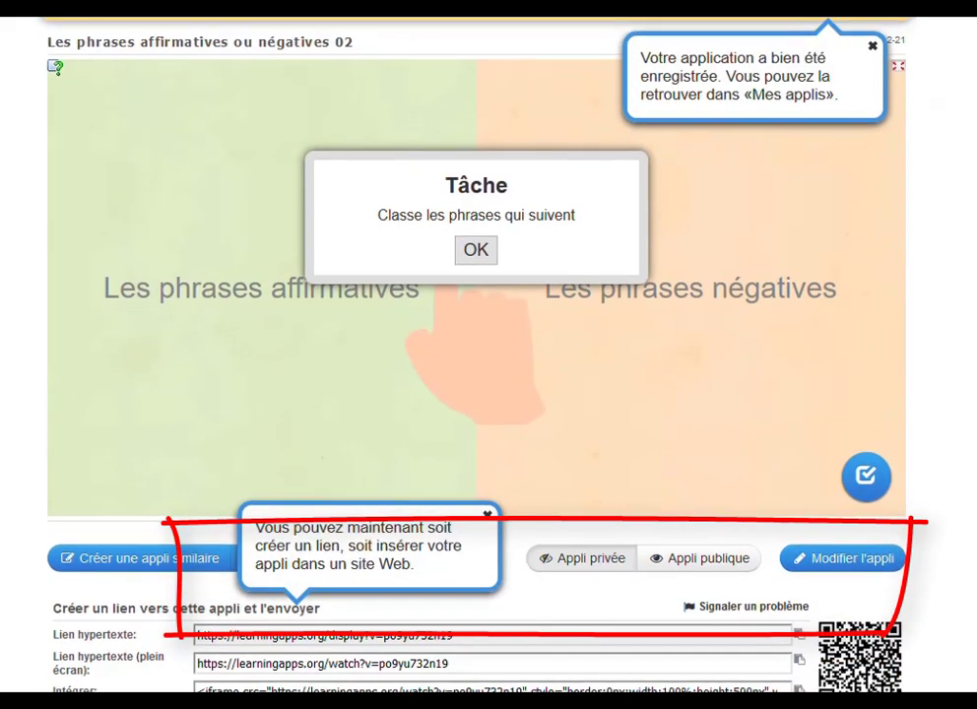
{"action": "scroll", "coordinate": [477, 354], "scroll_direction": "down", "scroll_amount": 2}
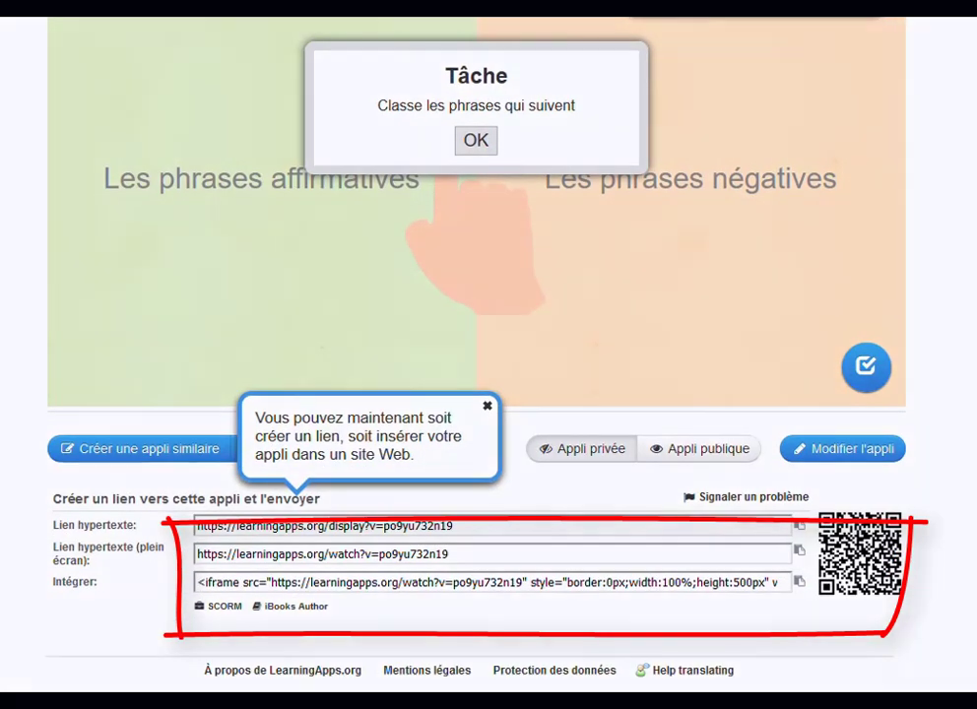